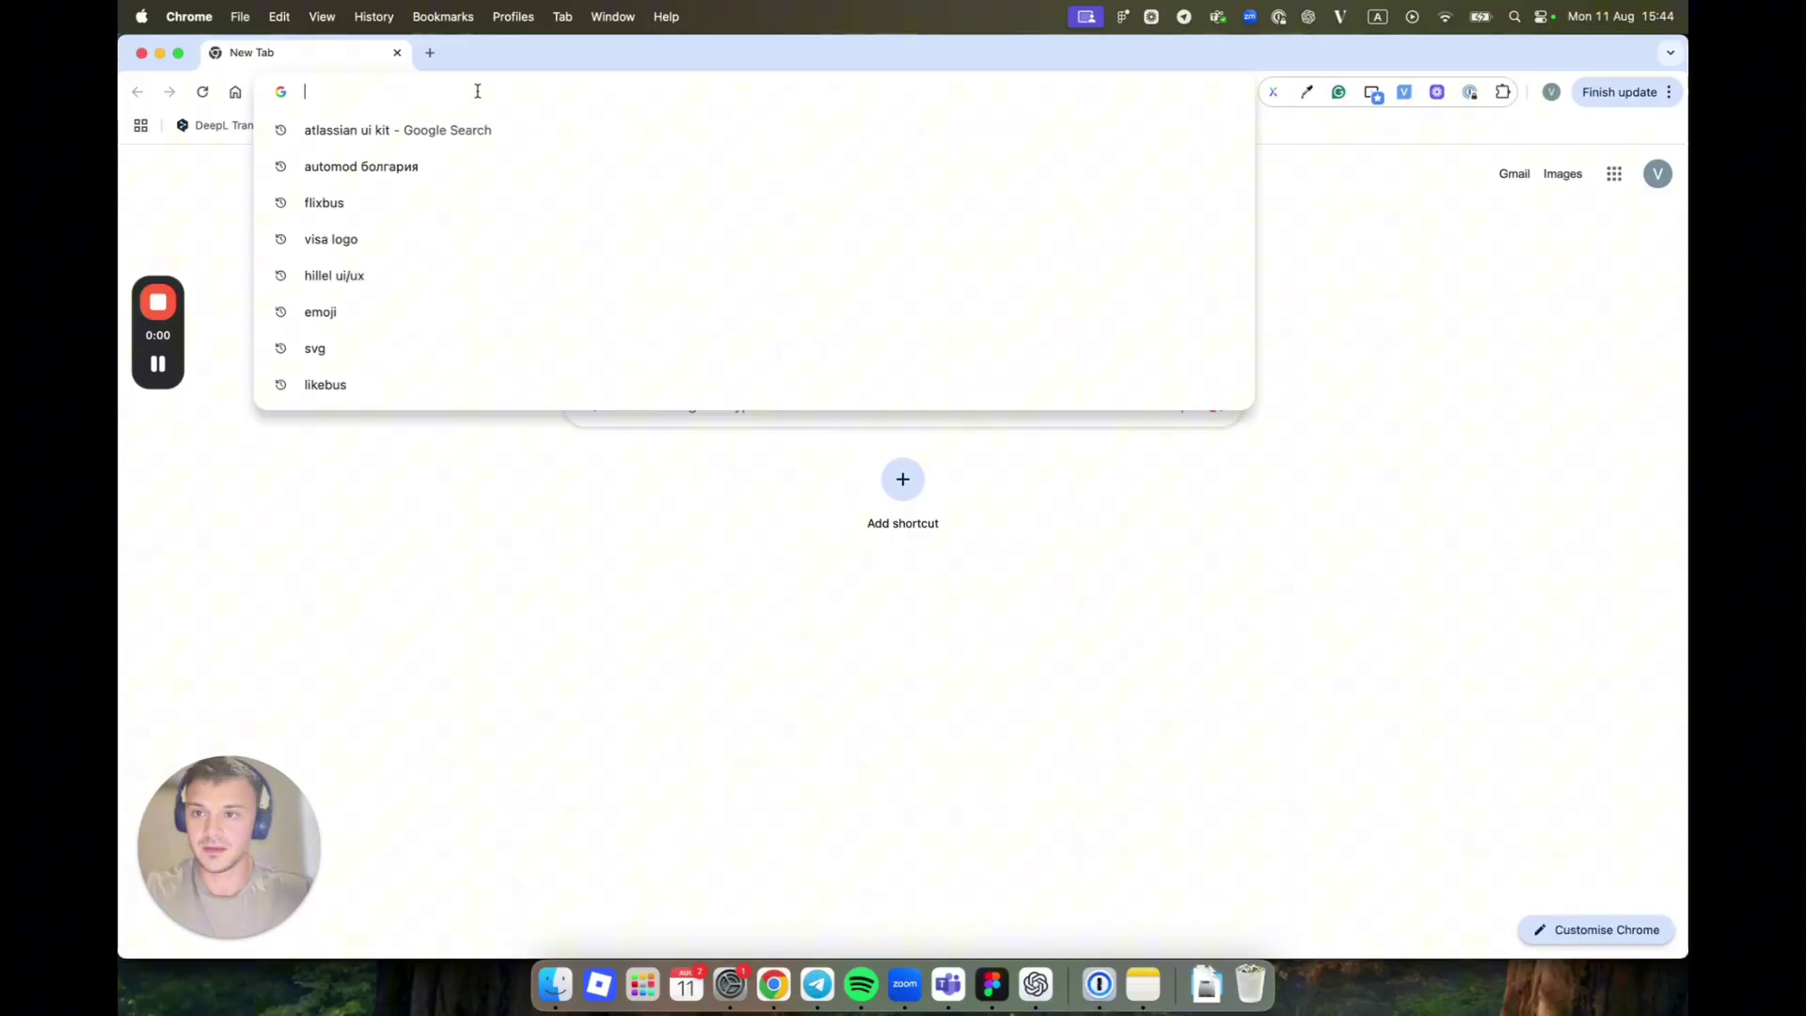
Go to flaticon.com in the new Chrome tab
{"action": "type", "text": "flaticon.com"}
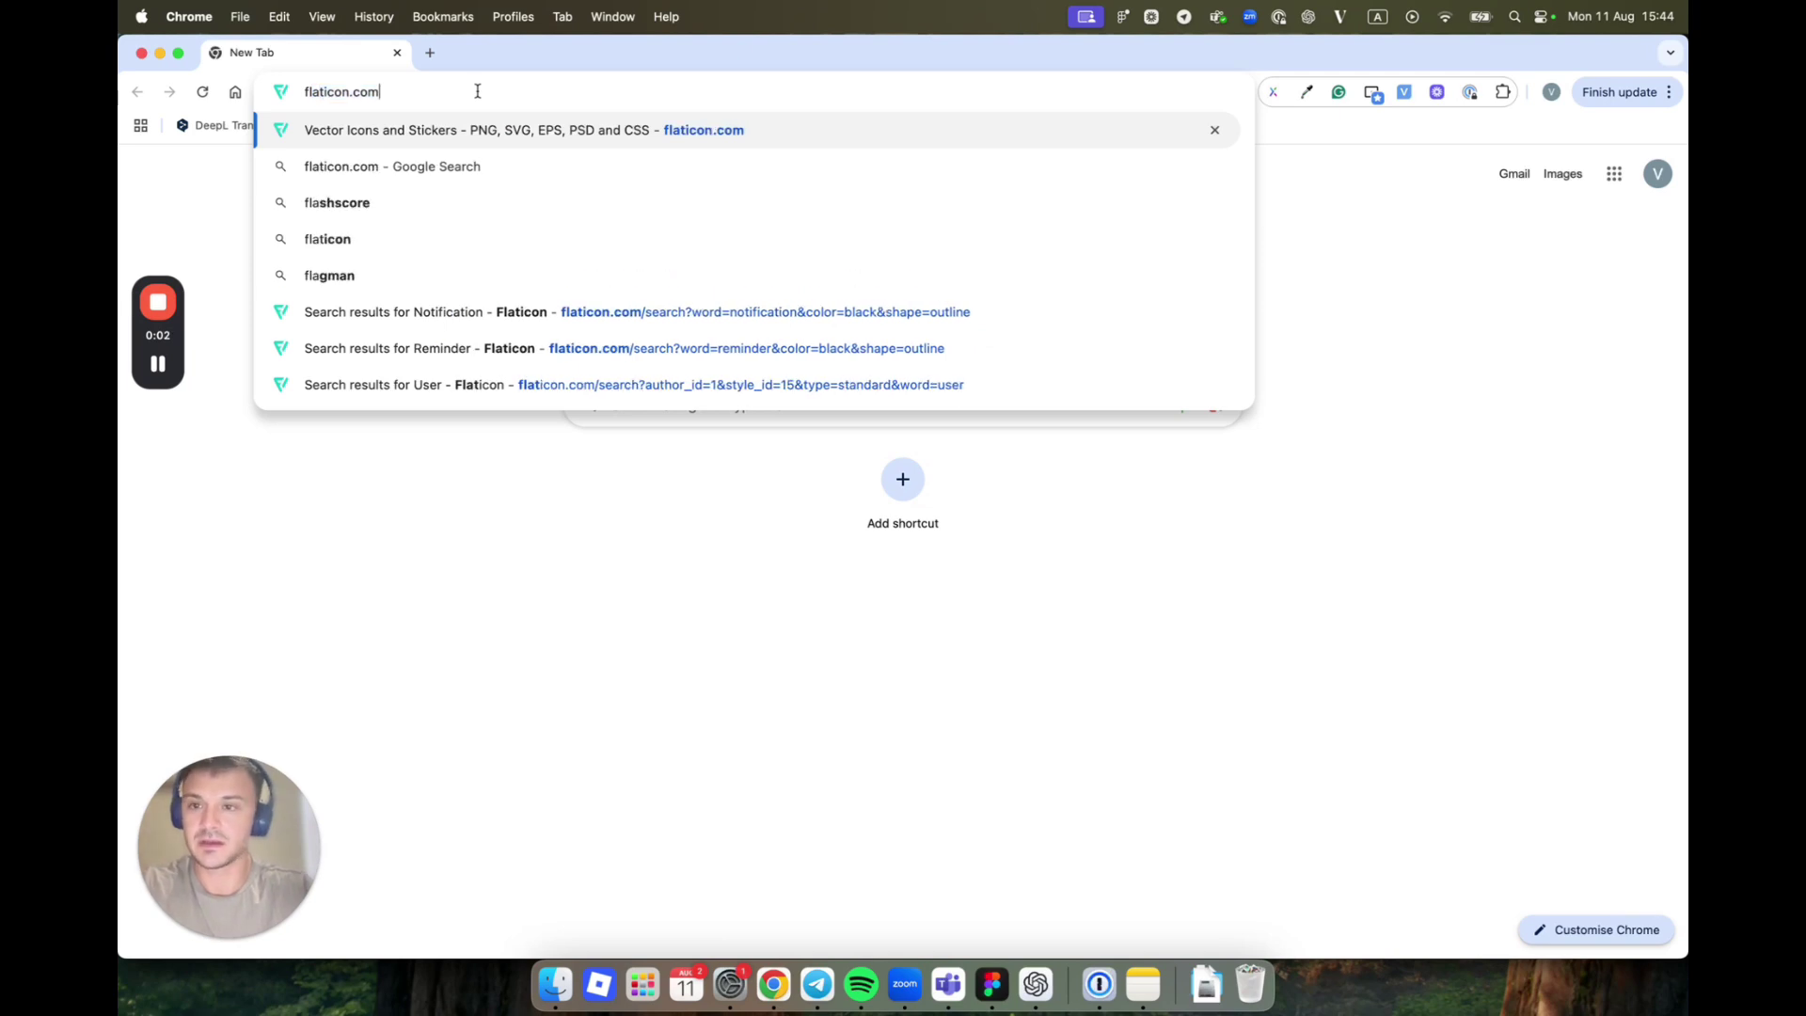
{"action": "key", "text": "Return"}
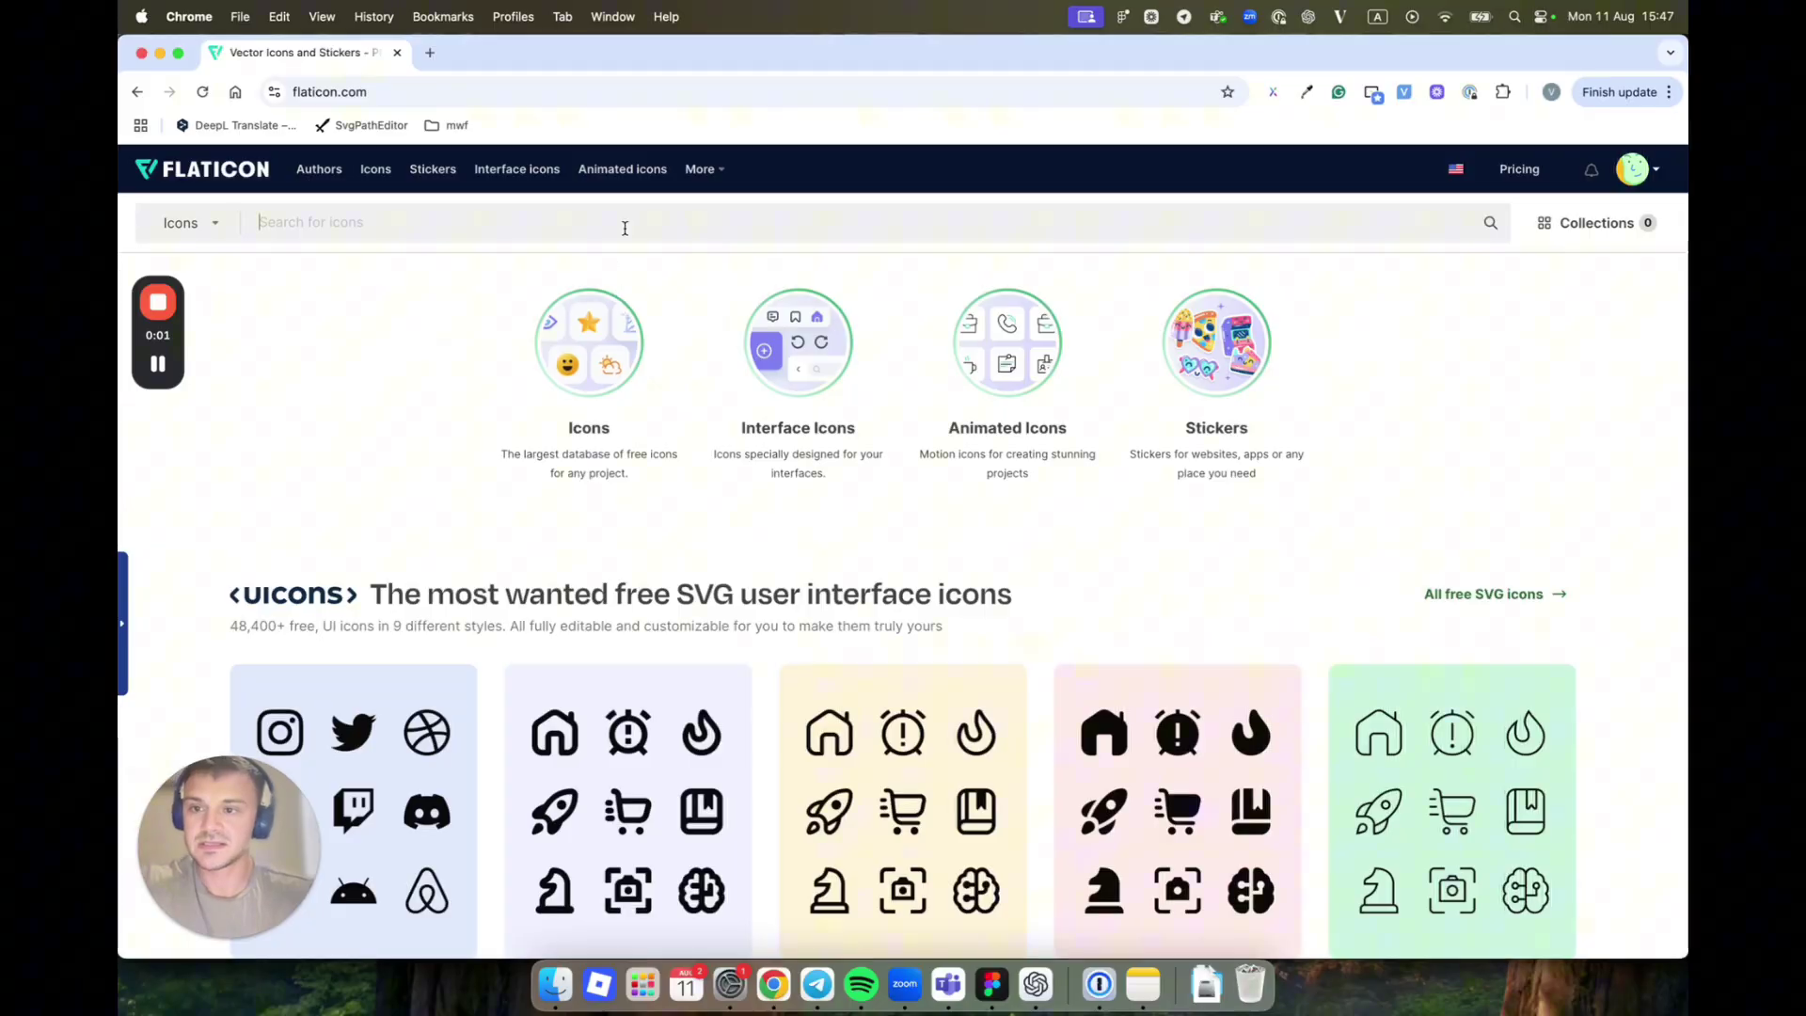
Search Flaticon for "dog" icons
{"action": "left_click", "coordinate": [624, 228]}
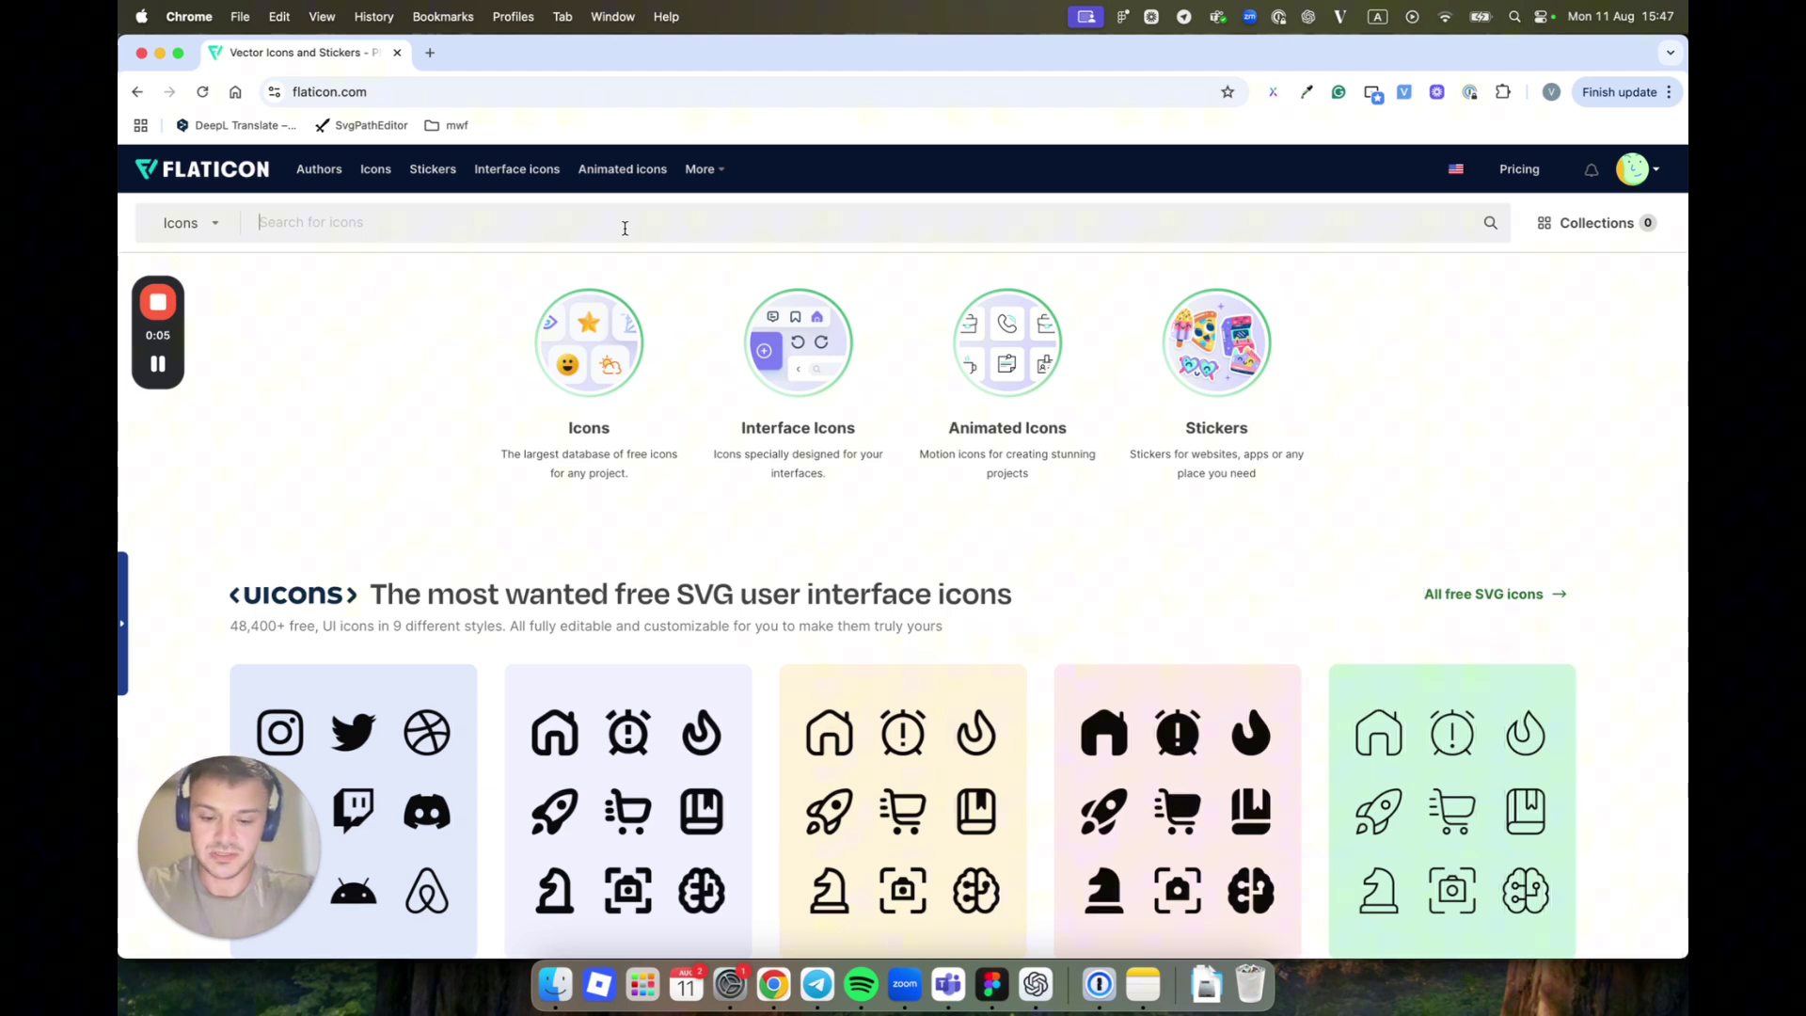
{"action": "type", "text": "dog"}
{"action": "key", "text": "Return"}
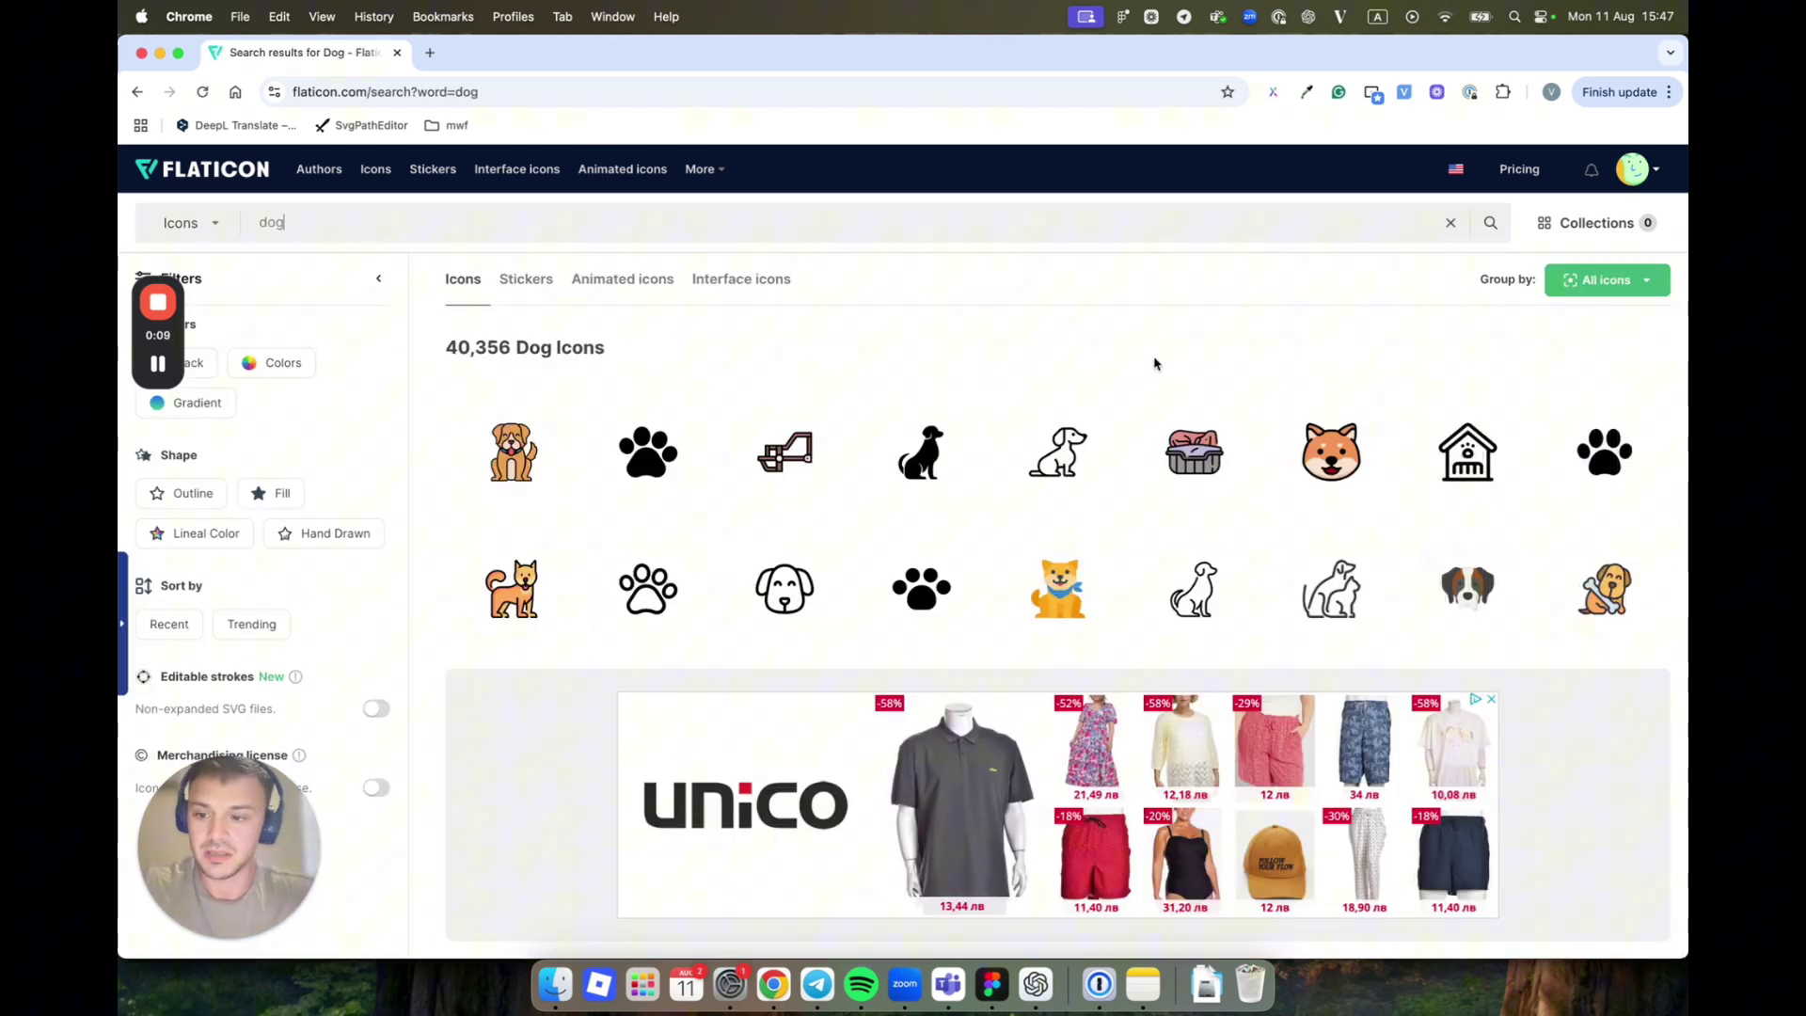
Open the seated outline dog icon, try the SVG download, and dismiss the Premium offer
{"action": "left_click", "coordinate": [1044, 454]}
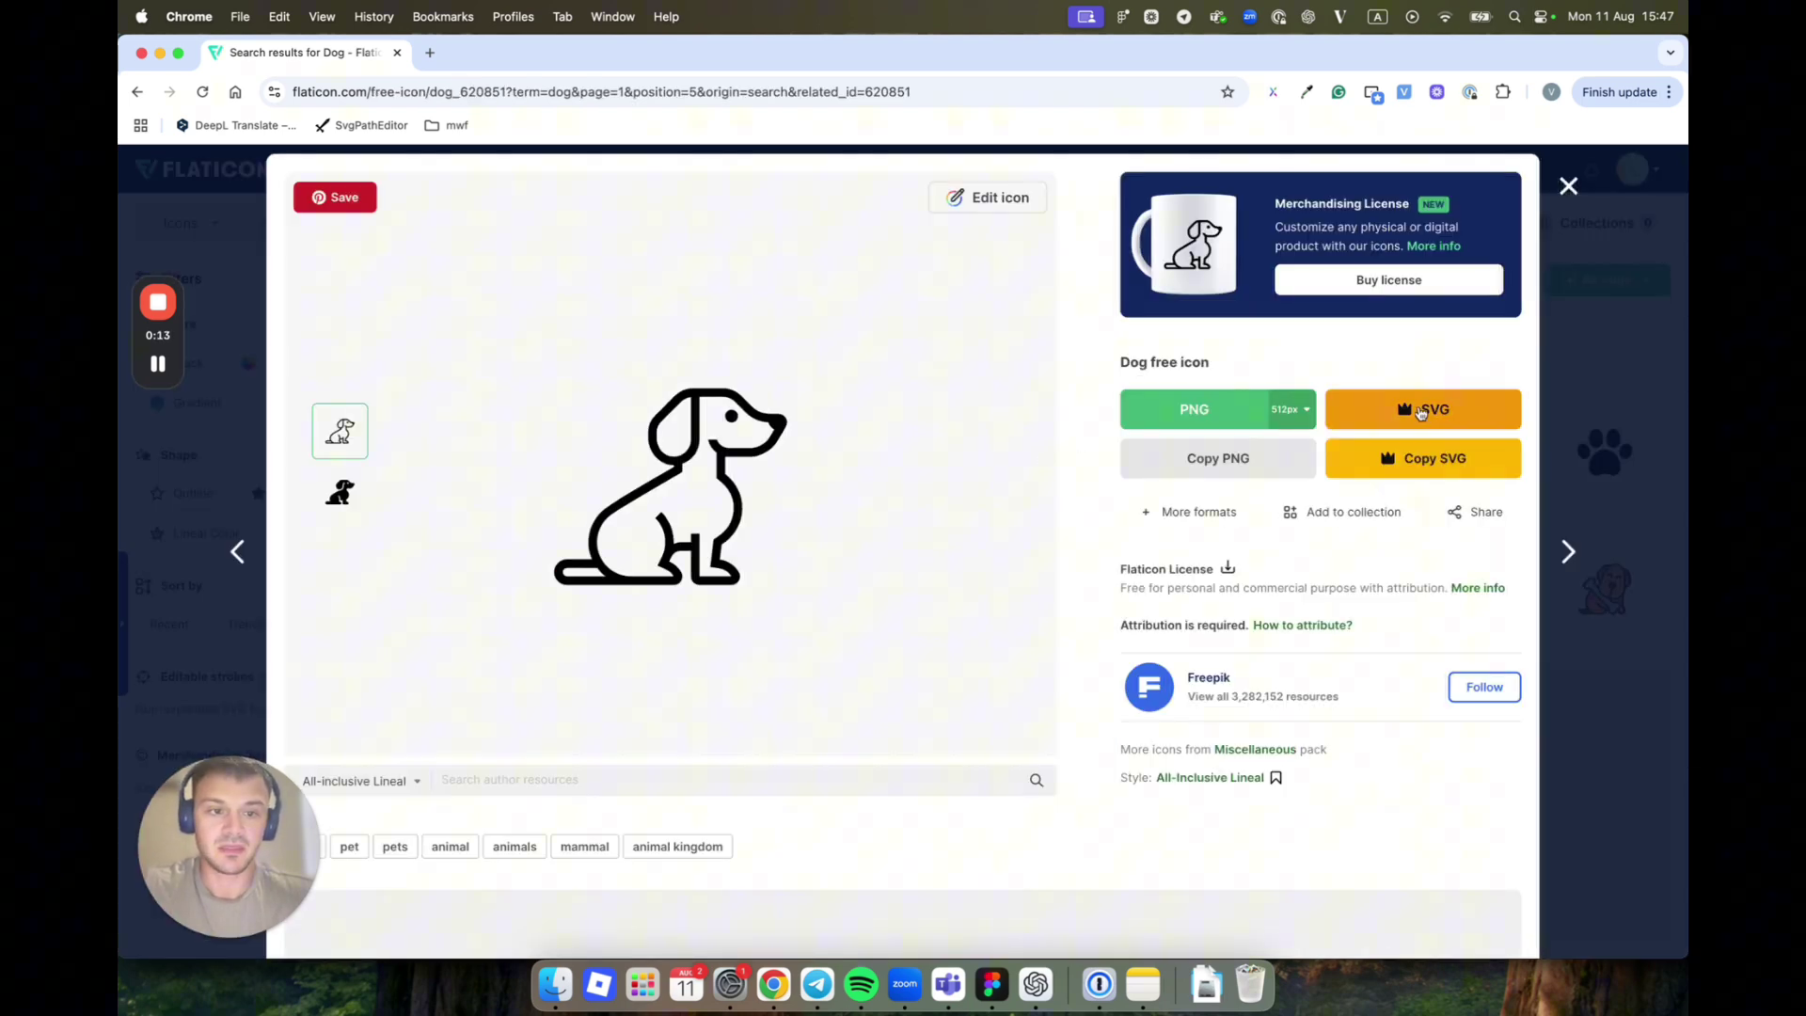
{"action": "left_click", "coordinate": [1433, 414]}
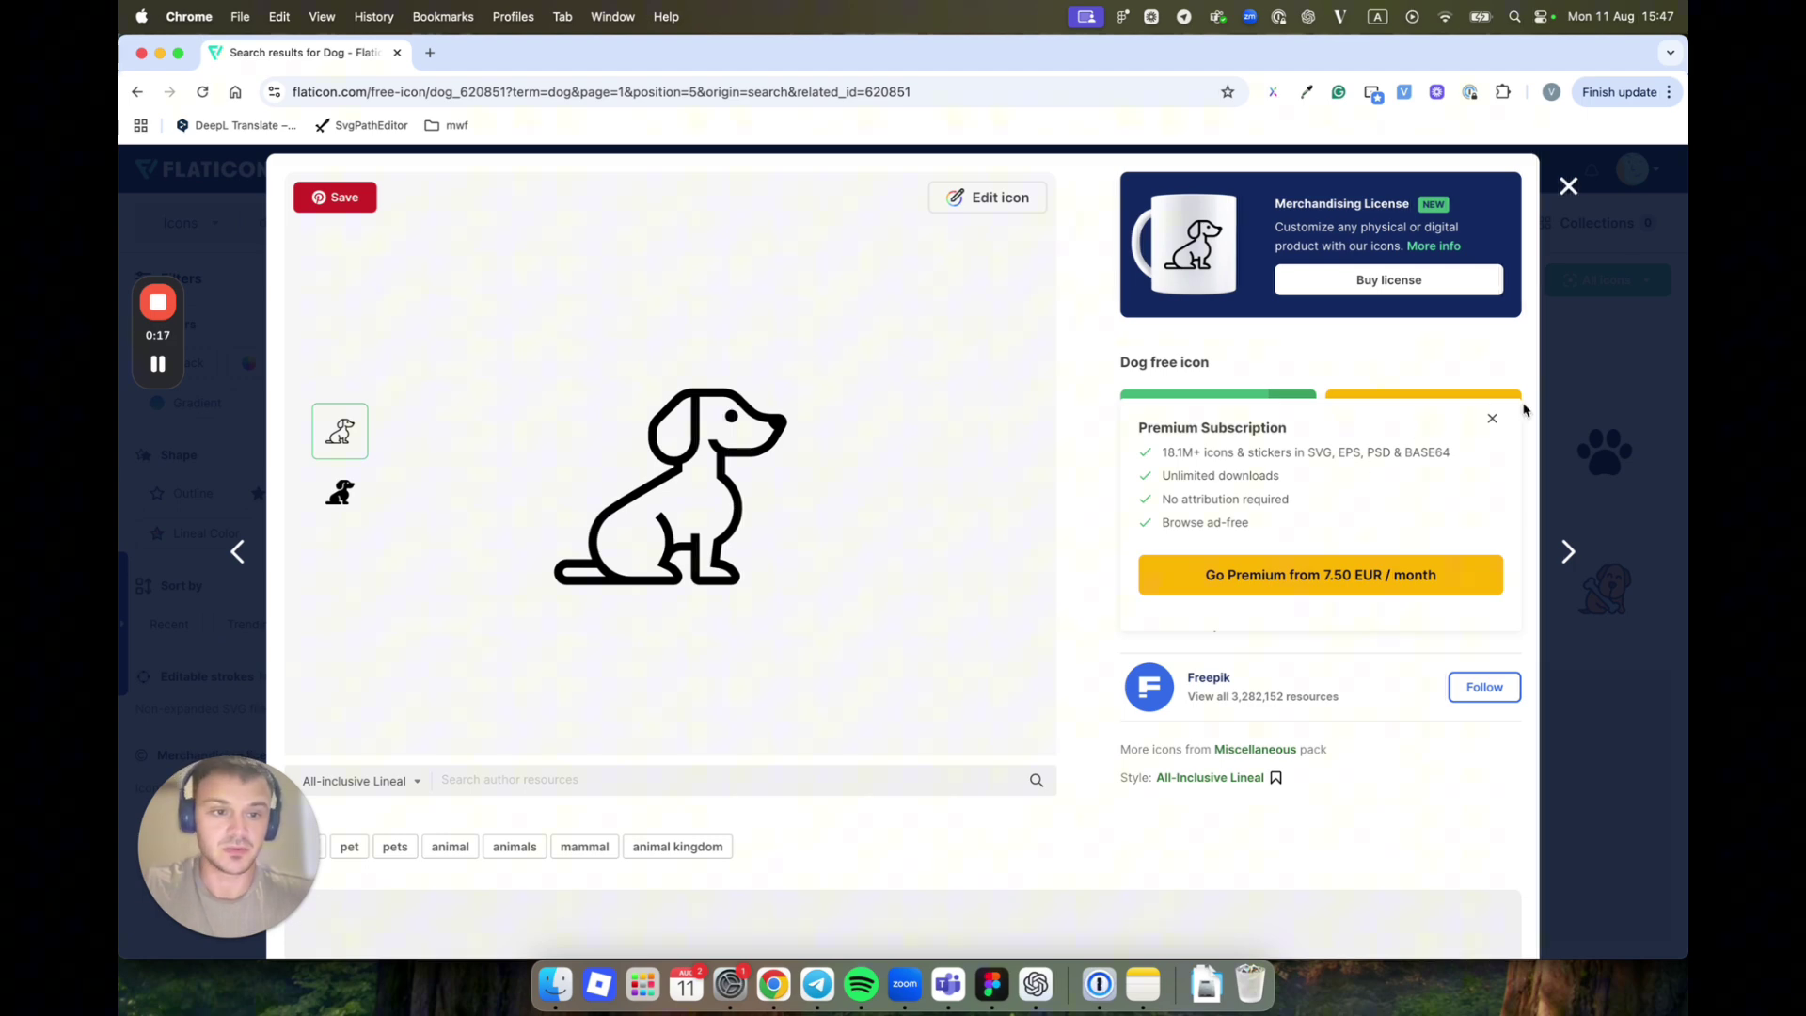
{"action": "left_click", "coordinate": [1493, 421]}
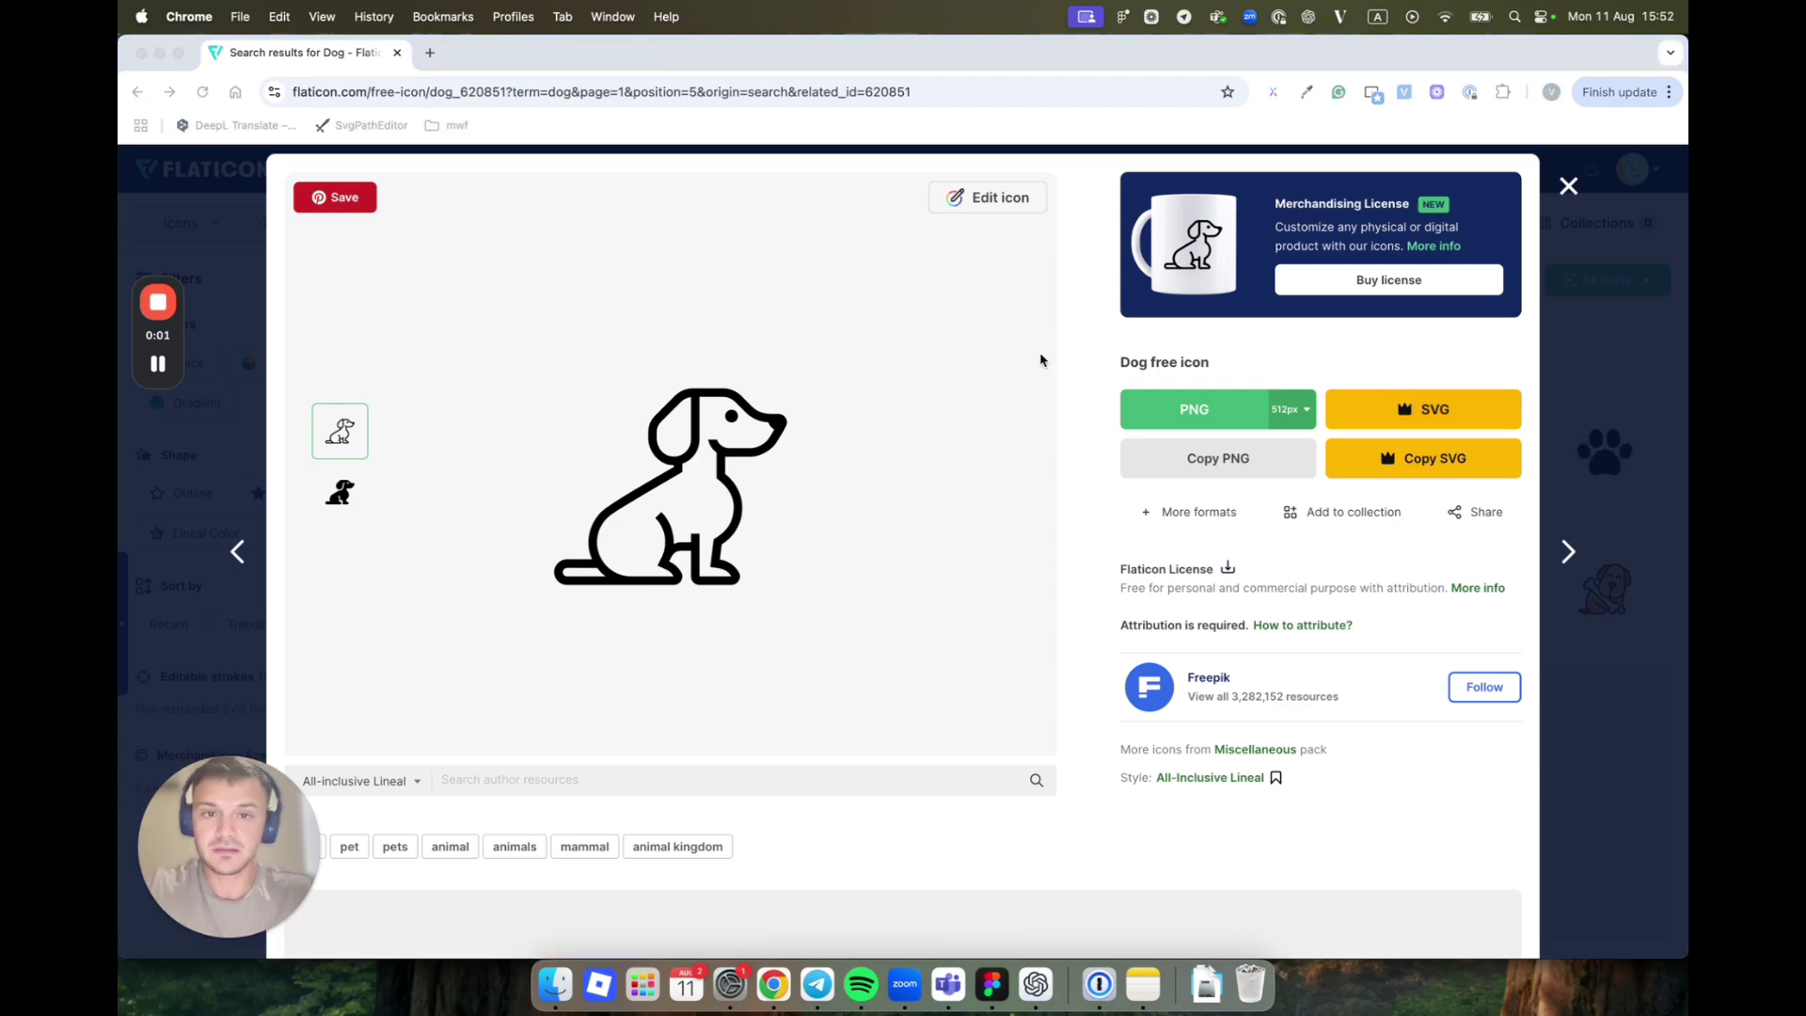
Open the sitting-dog icon in Flaticon's editor and open Chrome DevTools via Inspect
{"action": "left_click", "coordinate": [1002, 200]}
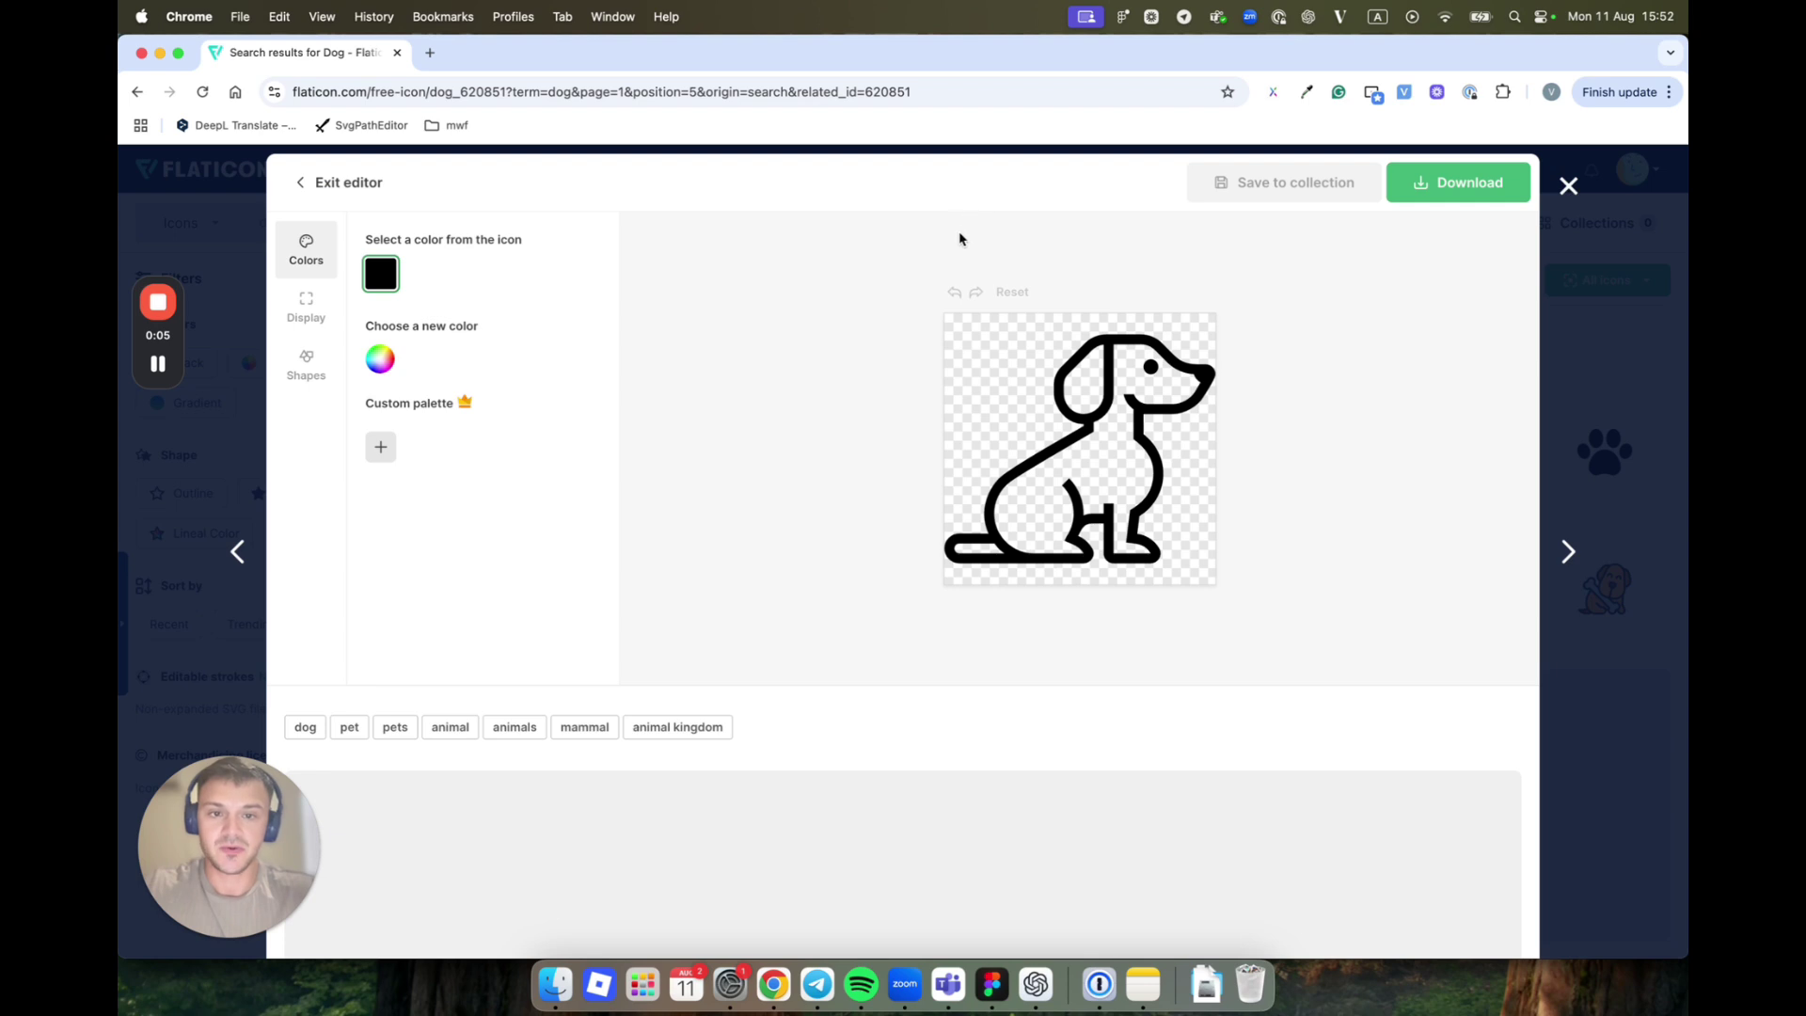
{"action": "right_click", "coordinate": [1303, 345]}
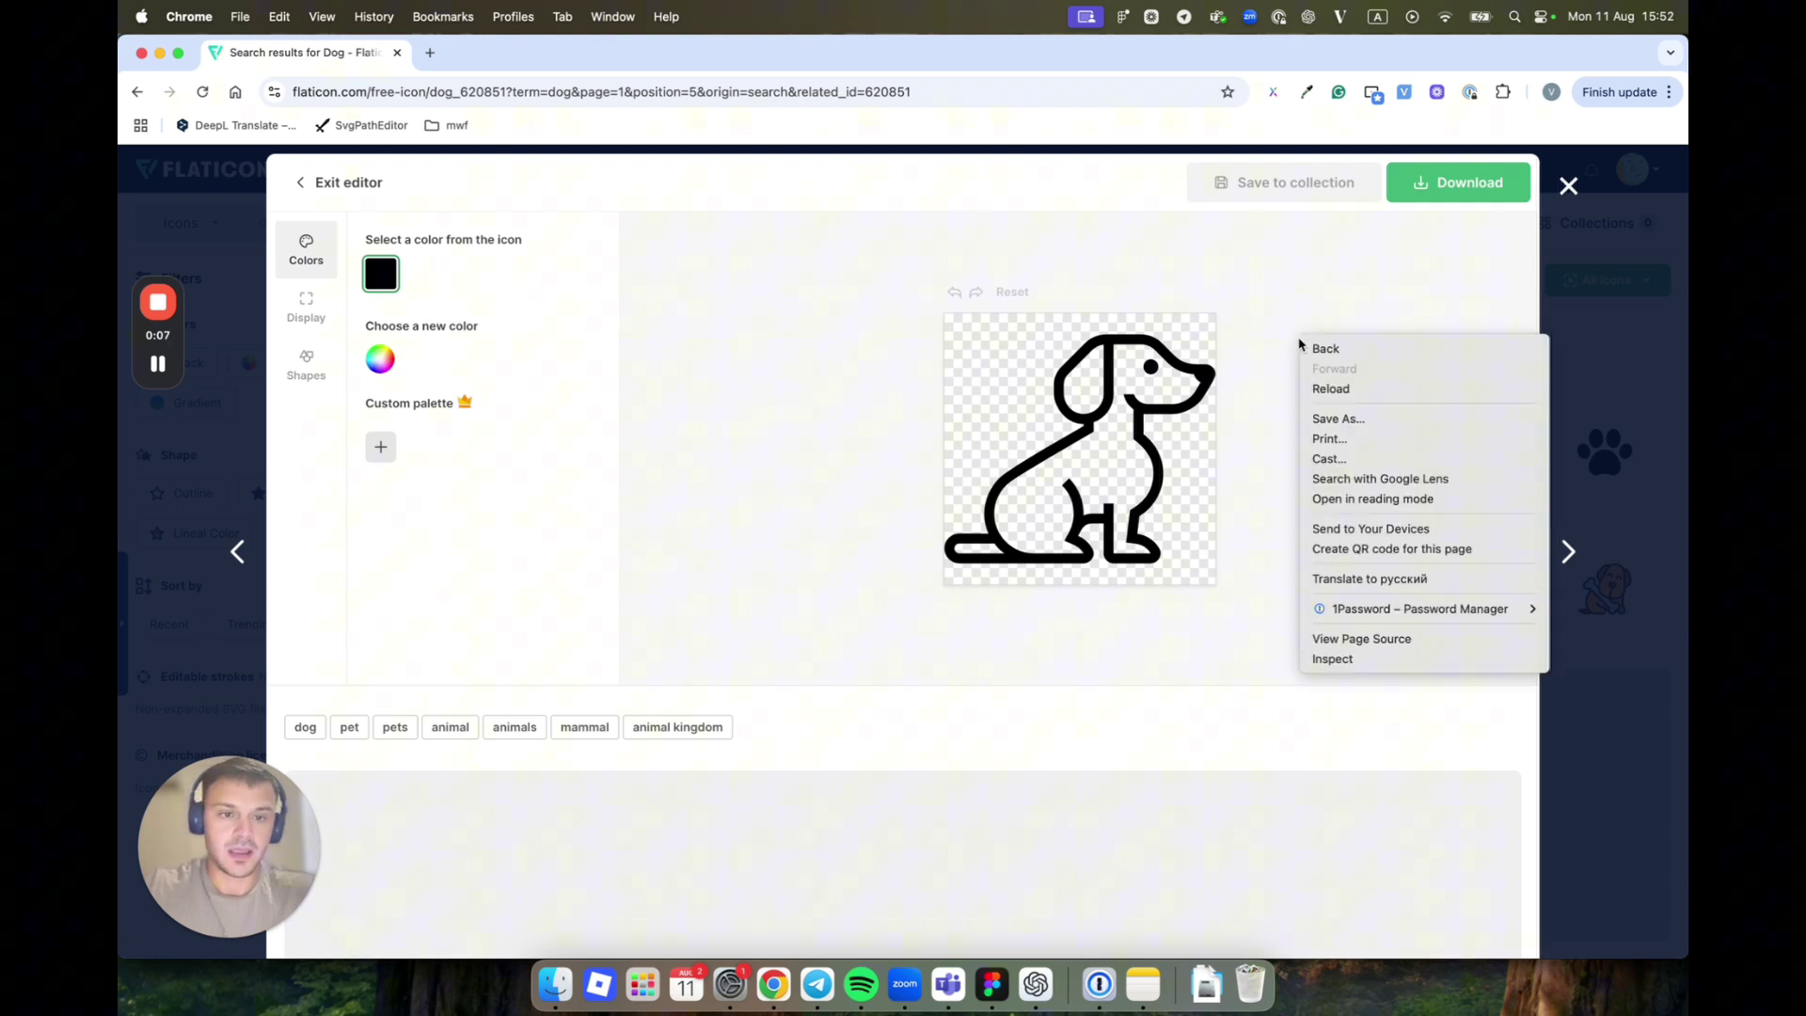
{"action": "left_click", "coordinate": [1351, 663]}
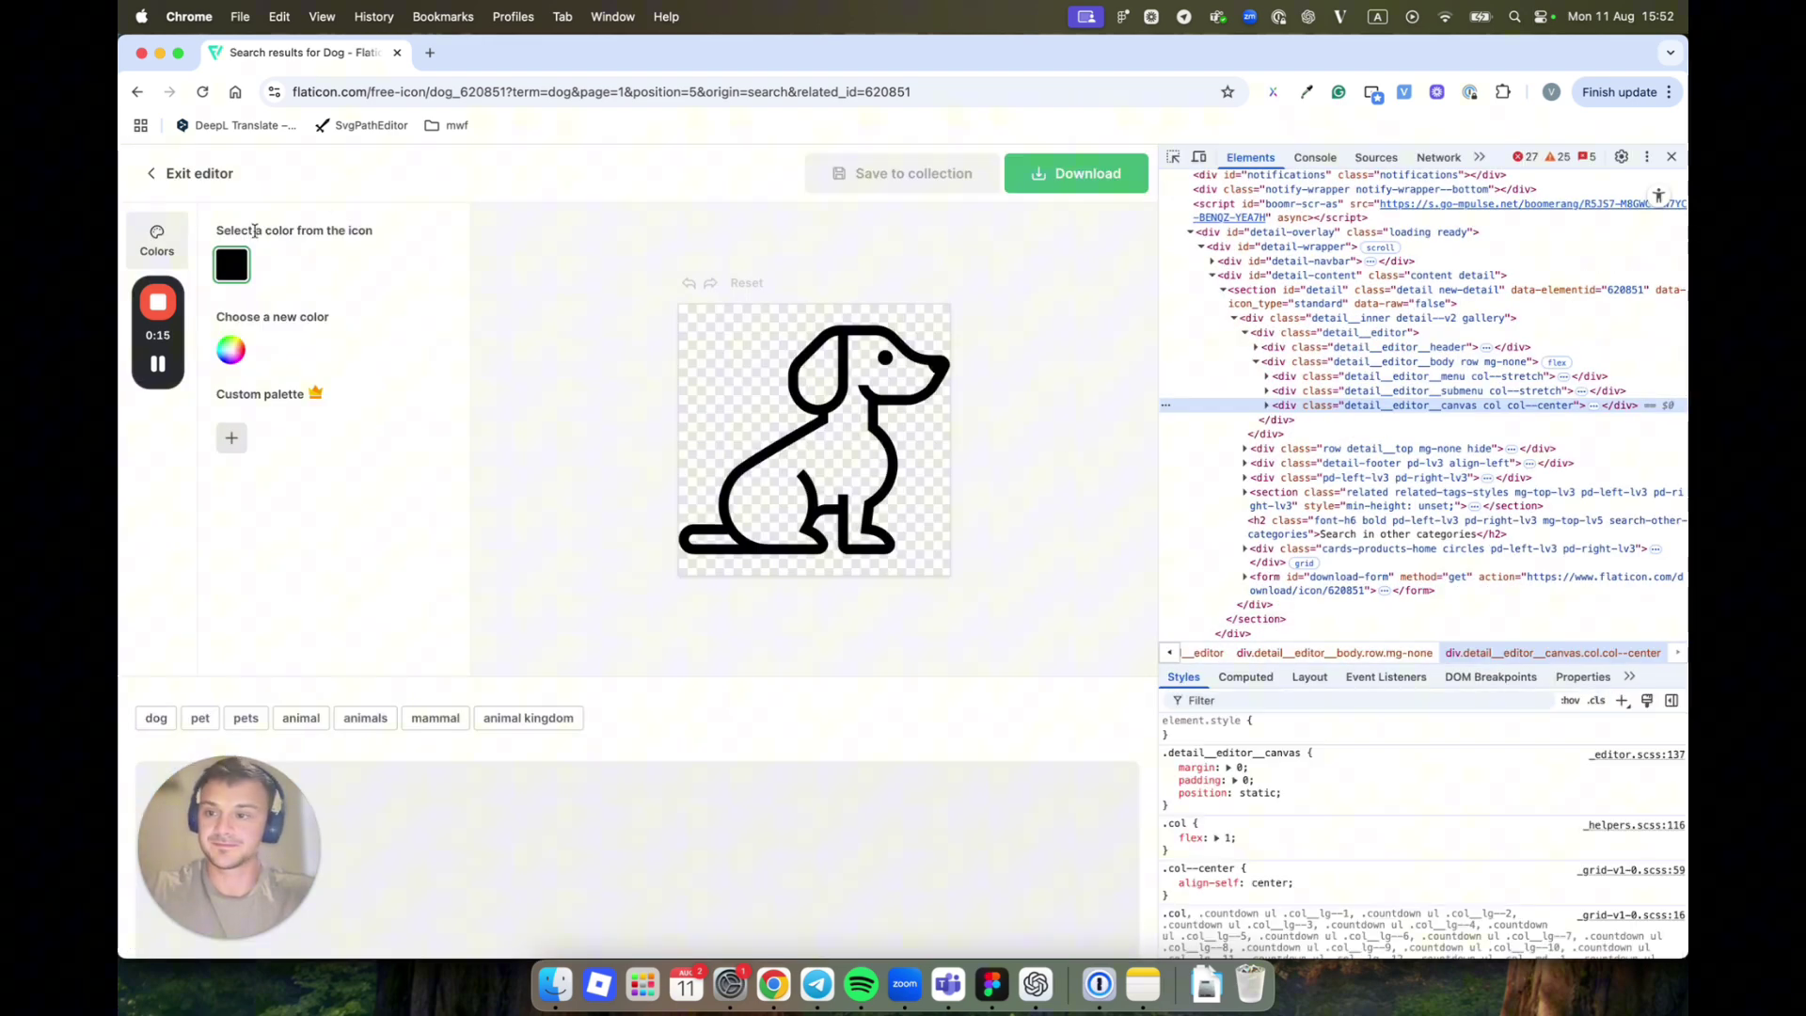
Pick the dog icon with DevTools' element picker to reveal its svg node in Elements
{"action": "left_click", "coordinate": [1173, 160]}
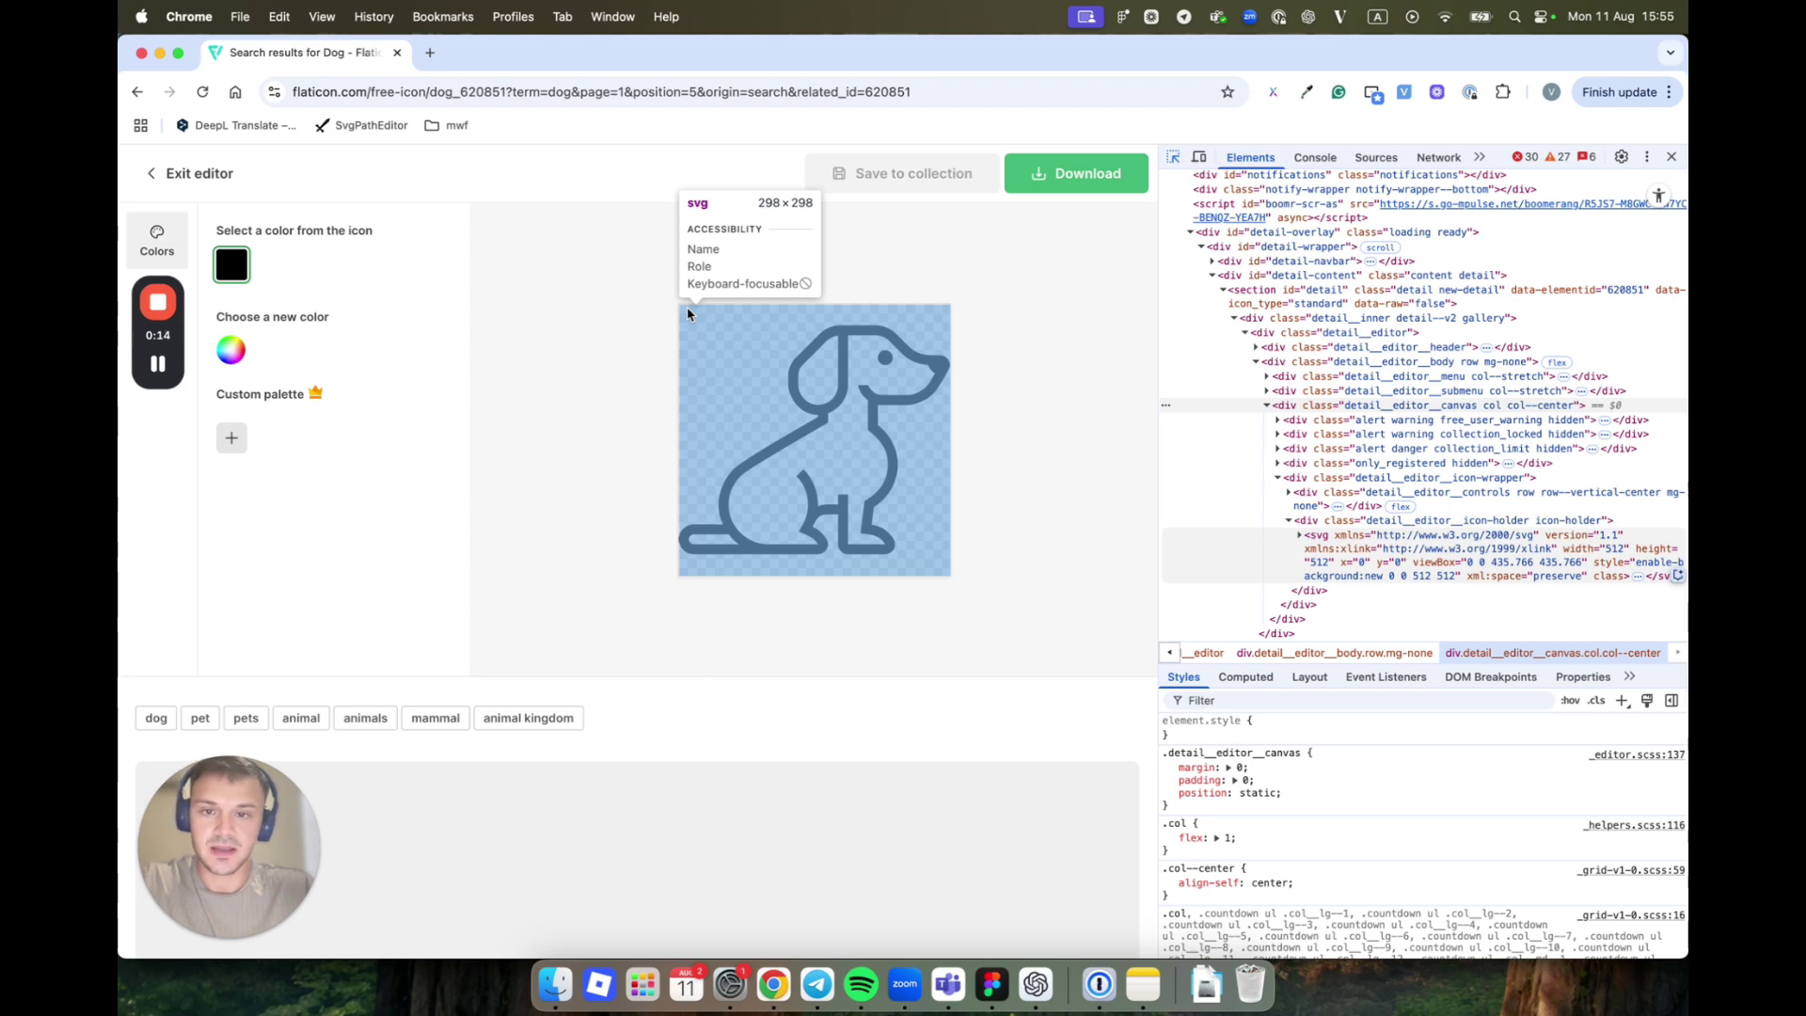
{"action": "left_click", "coordinate": [686, 307]}
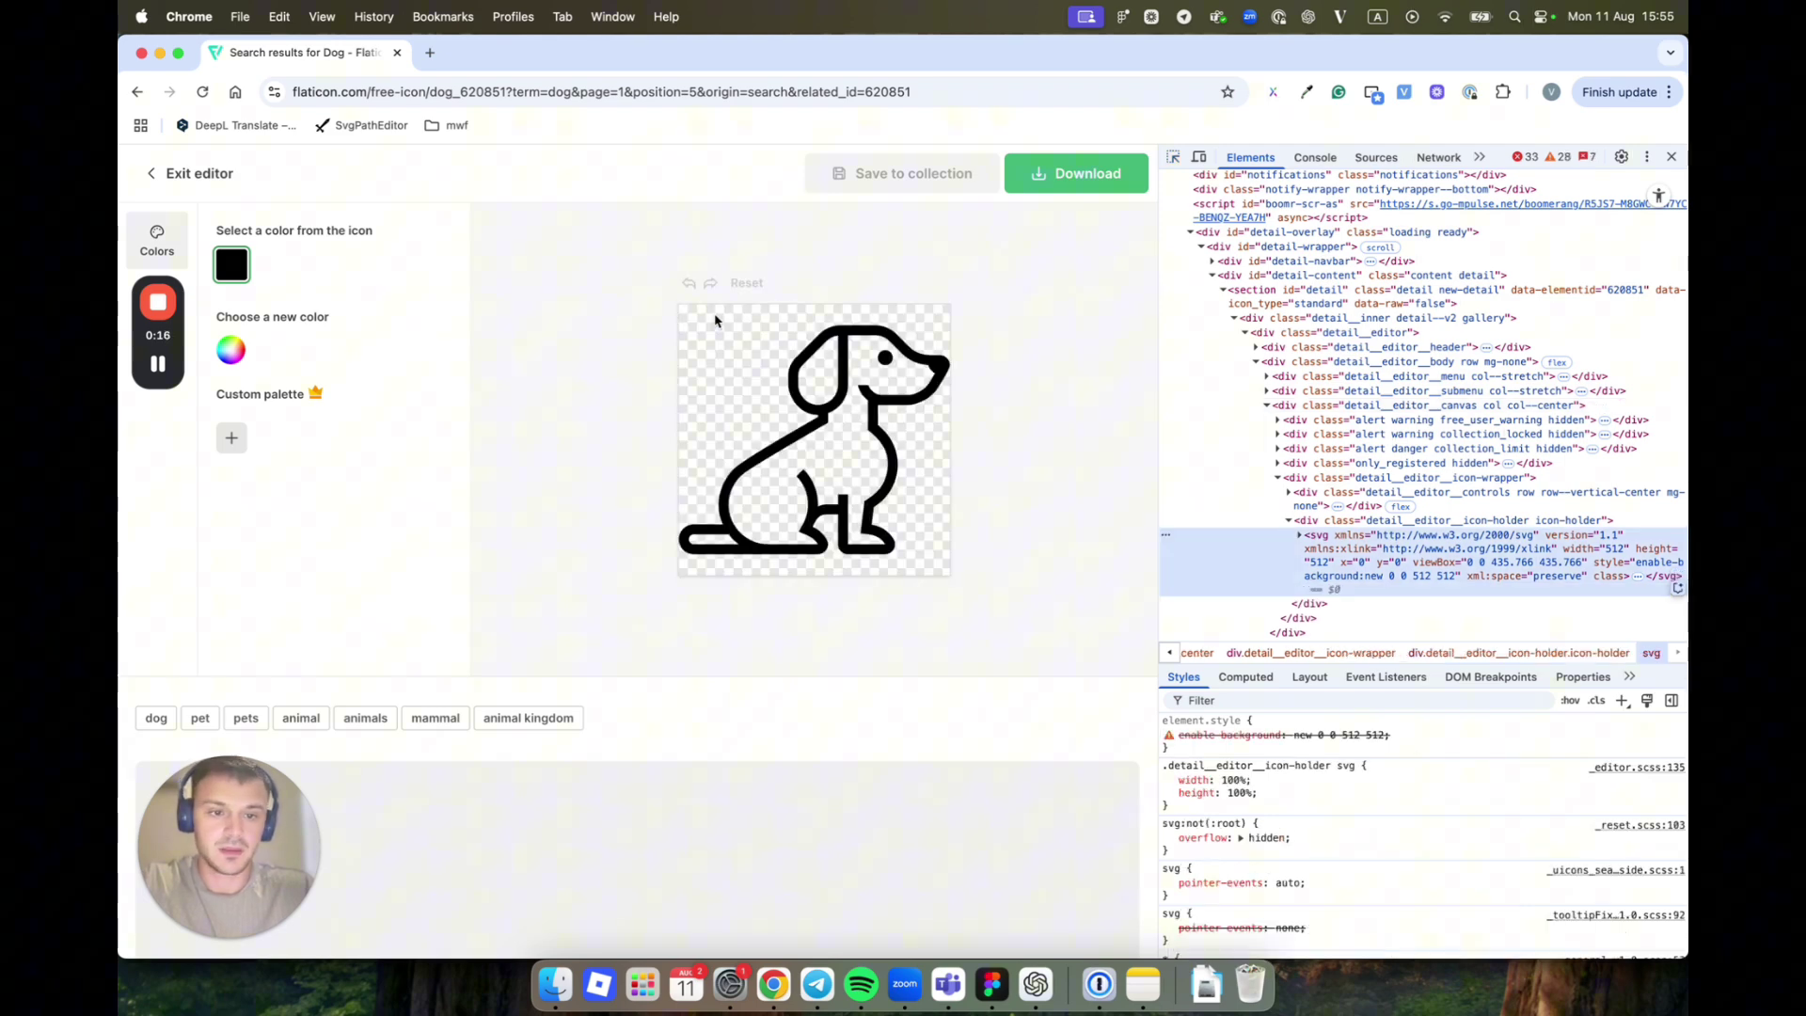
{"action": "scroll", "coordinate": [1317, 414], "scroll_direction": "down", "scroll_amount": 2}
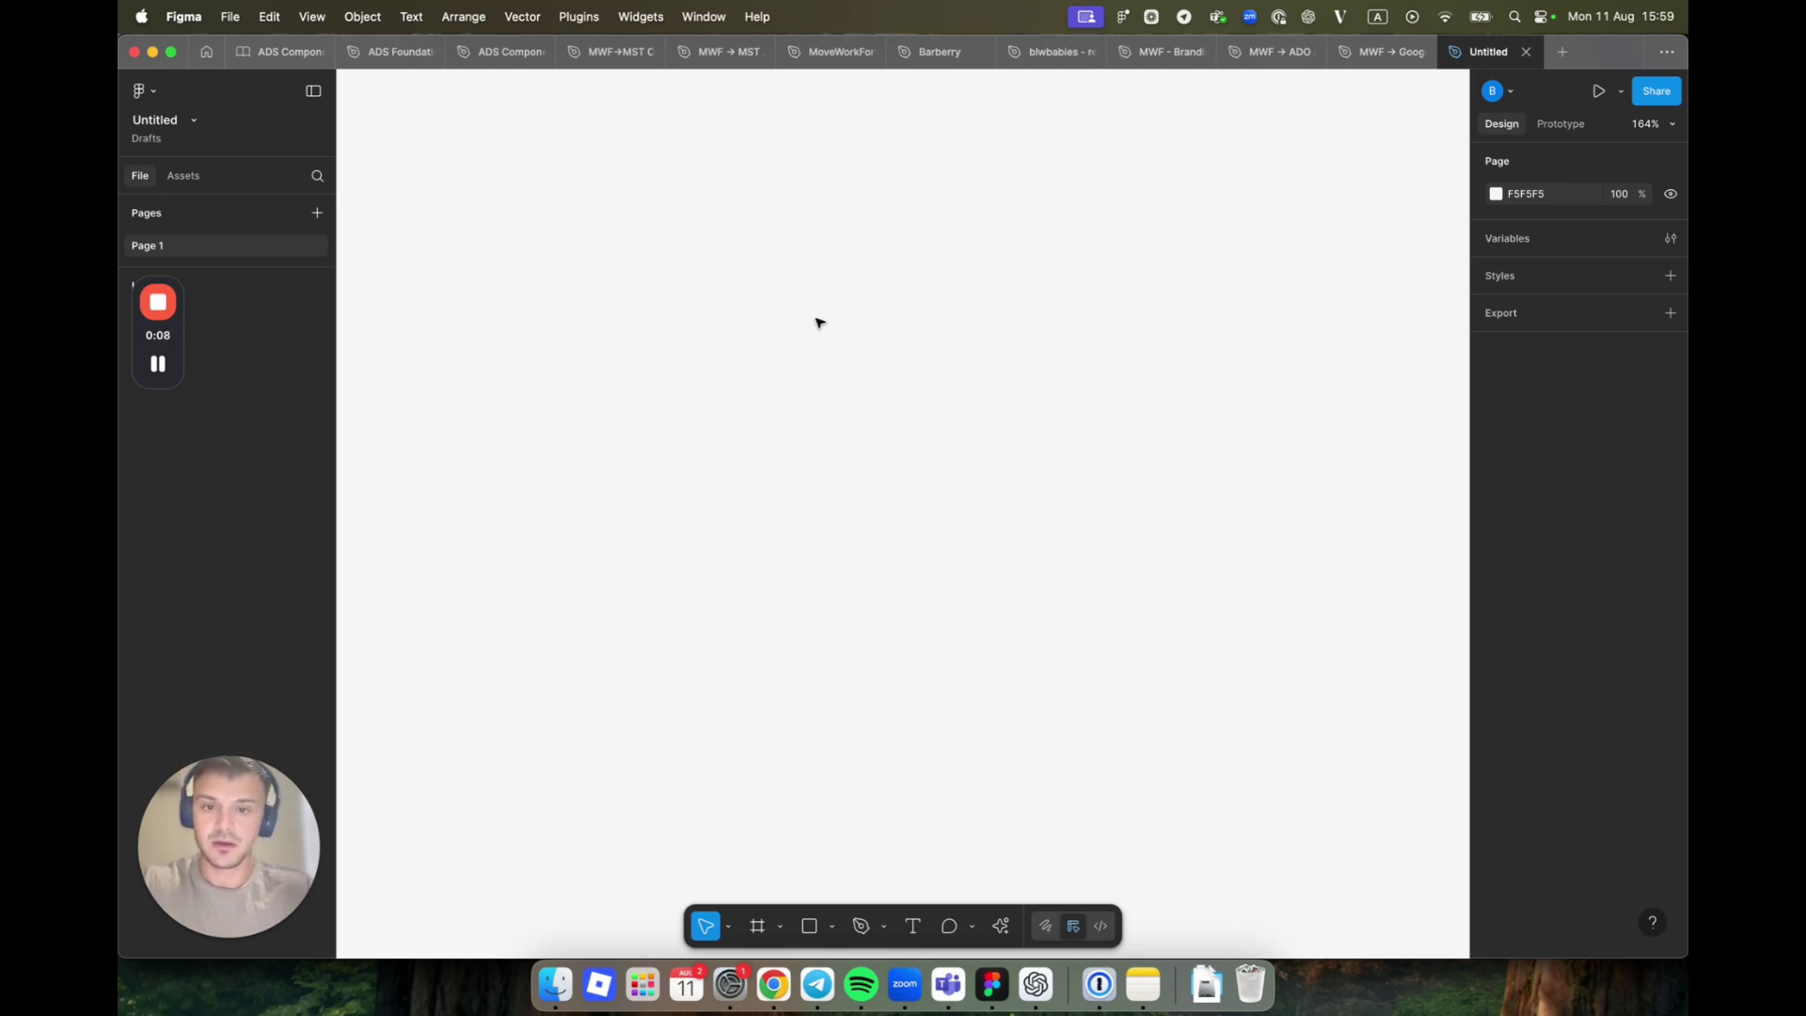
Paste the copied dog SVG onto the Figma canvas as an editable vector group
{"action": "key", "text": "super+v"}
{"action": "left_click", "coordinate": [501, 330]}
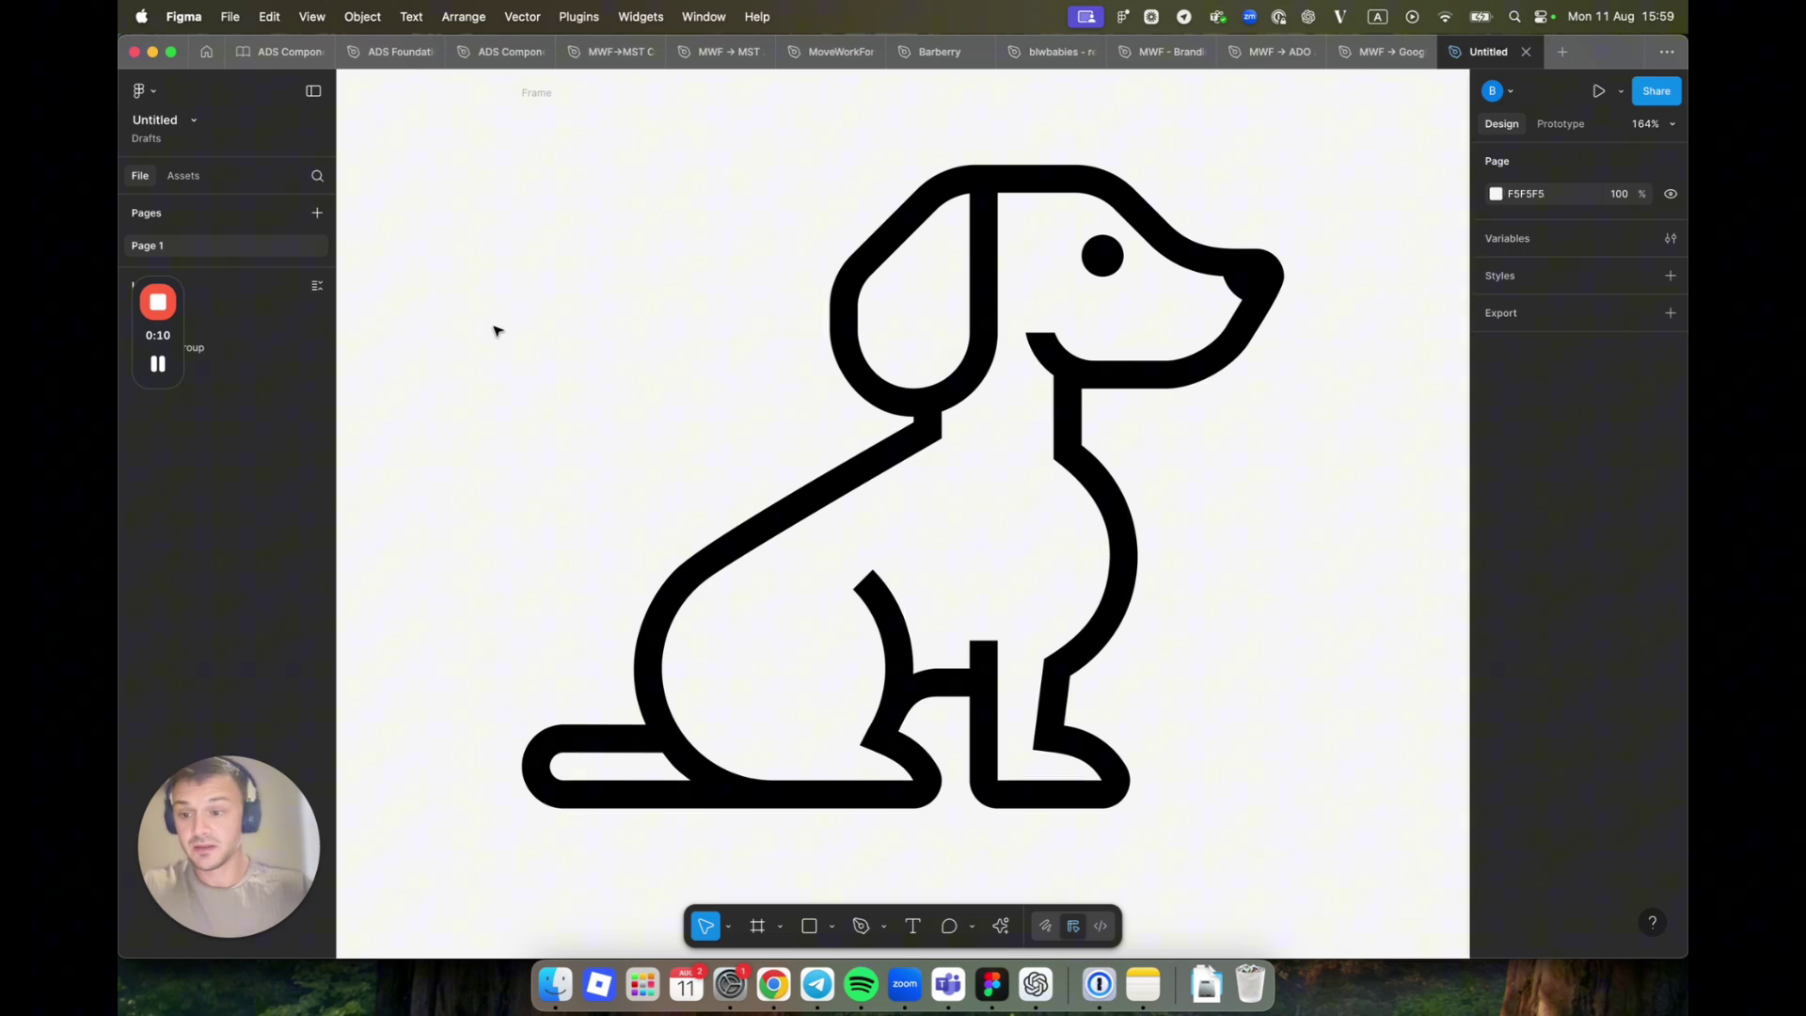
{"action": "scroll", "coordinate": [952, 341], "scroll_direction": "down", "scroll_amount": 3}
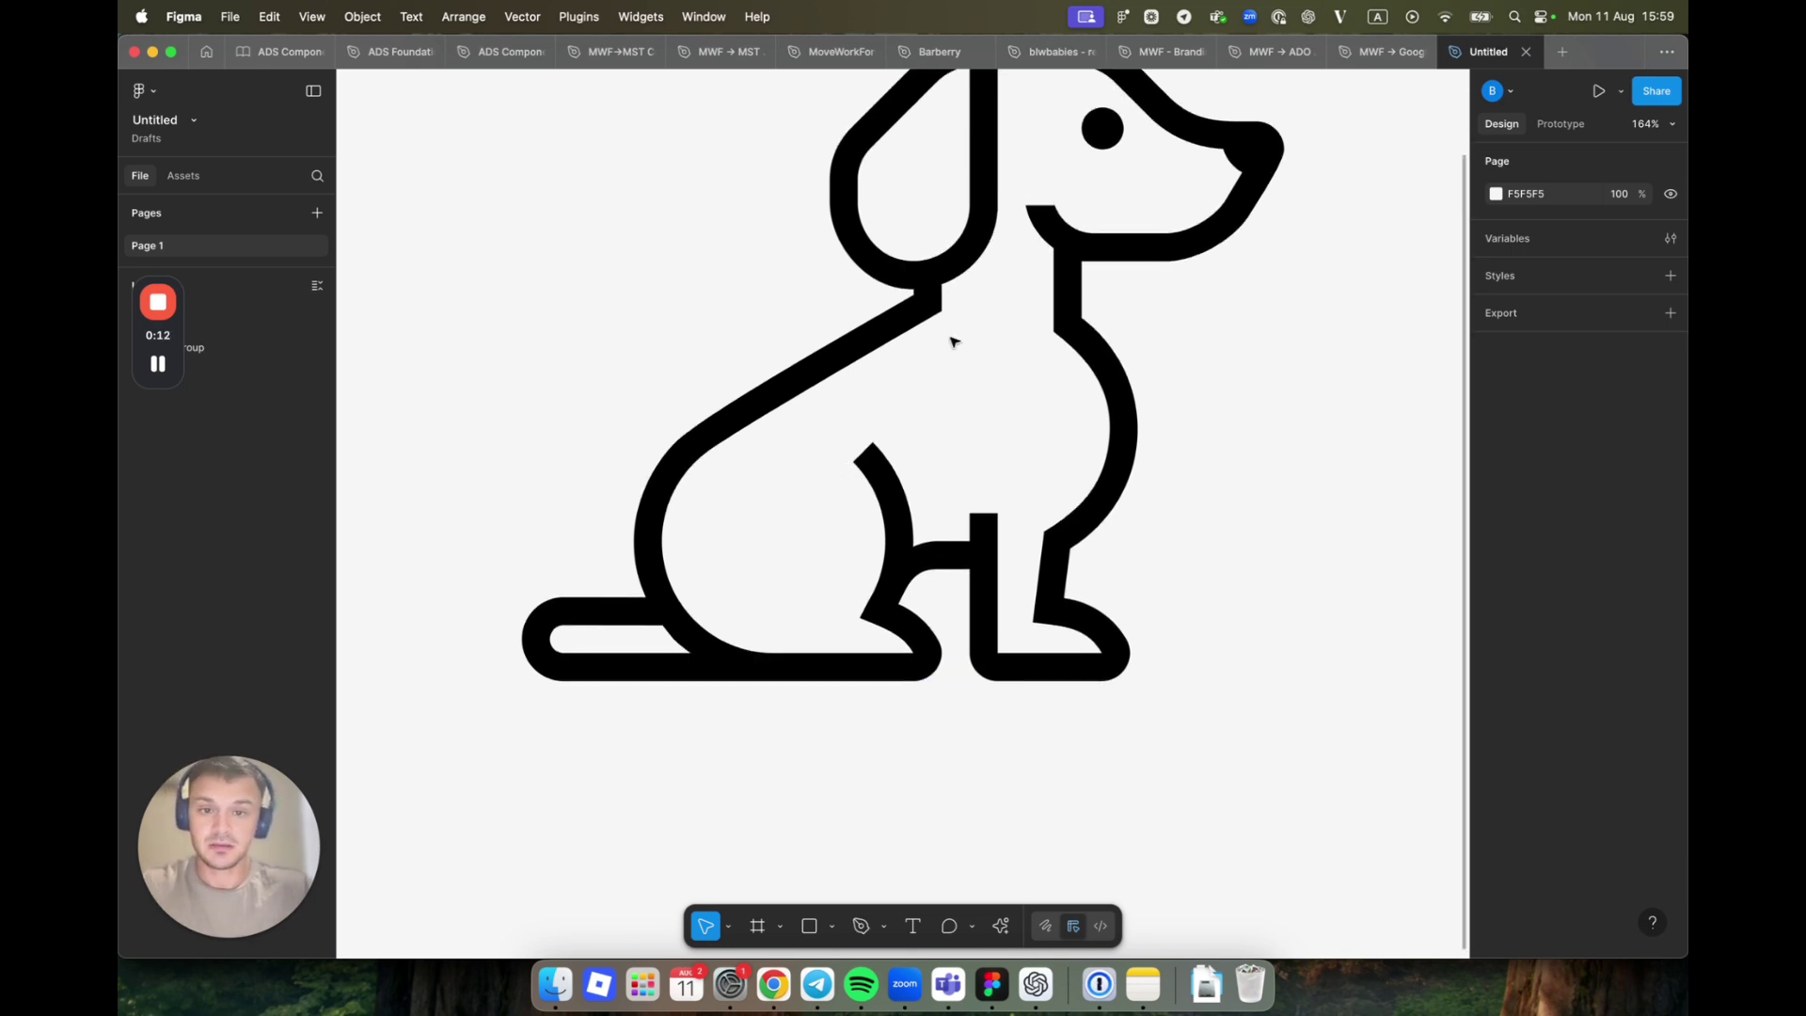
{"action": "scroll", "coordinate": [952, 341], "scroll_direction": "up", "scroll_amount": 3}
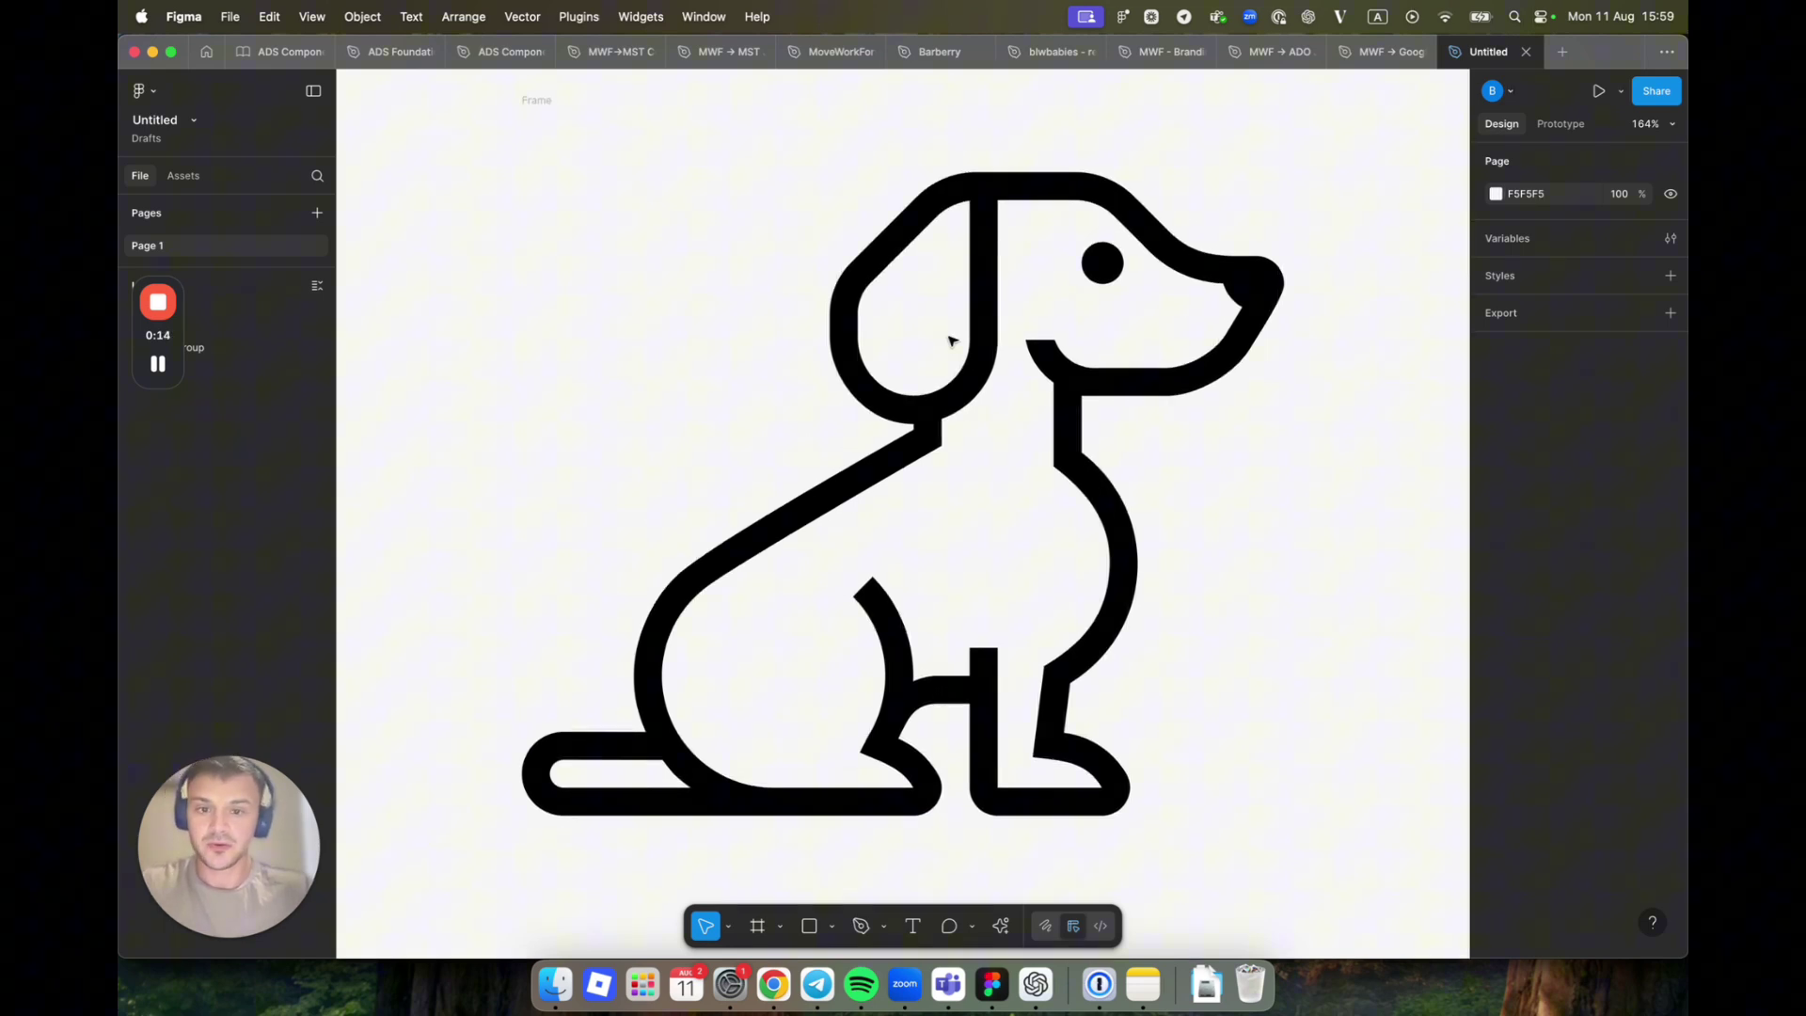
{"action": "scroll", "coordinate": [946, 343], "scroll_direction": "down", "scroll_amount": 5}
{"action": "scroll", "coordinate": [939, 343], "scroll_direction": "up", "scroll_amount": 3}
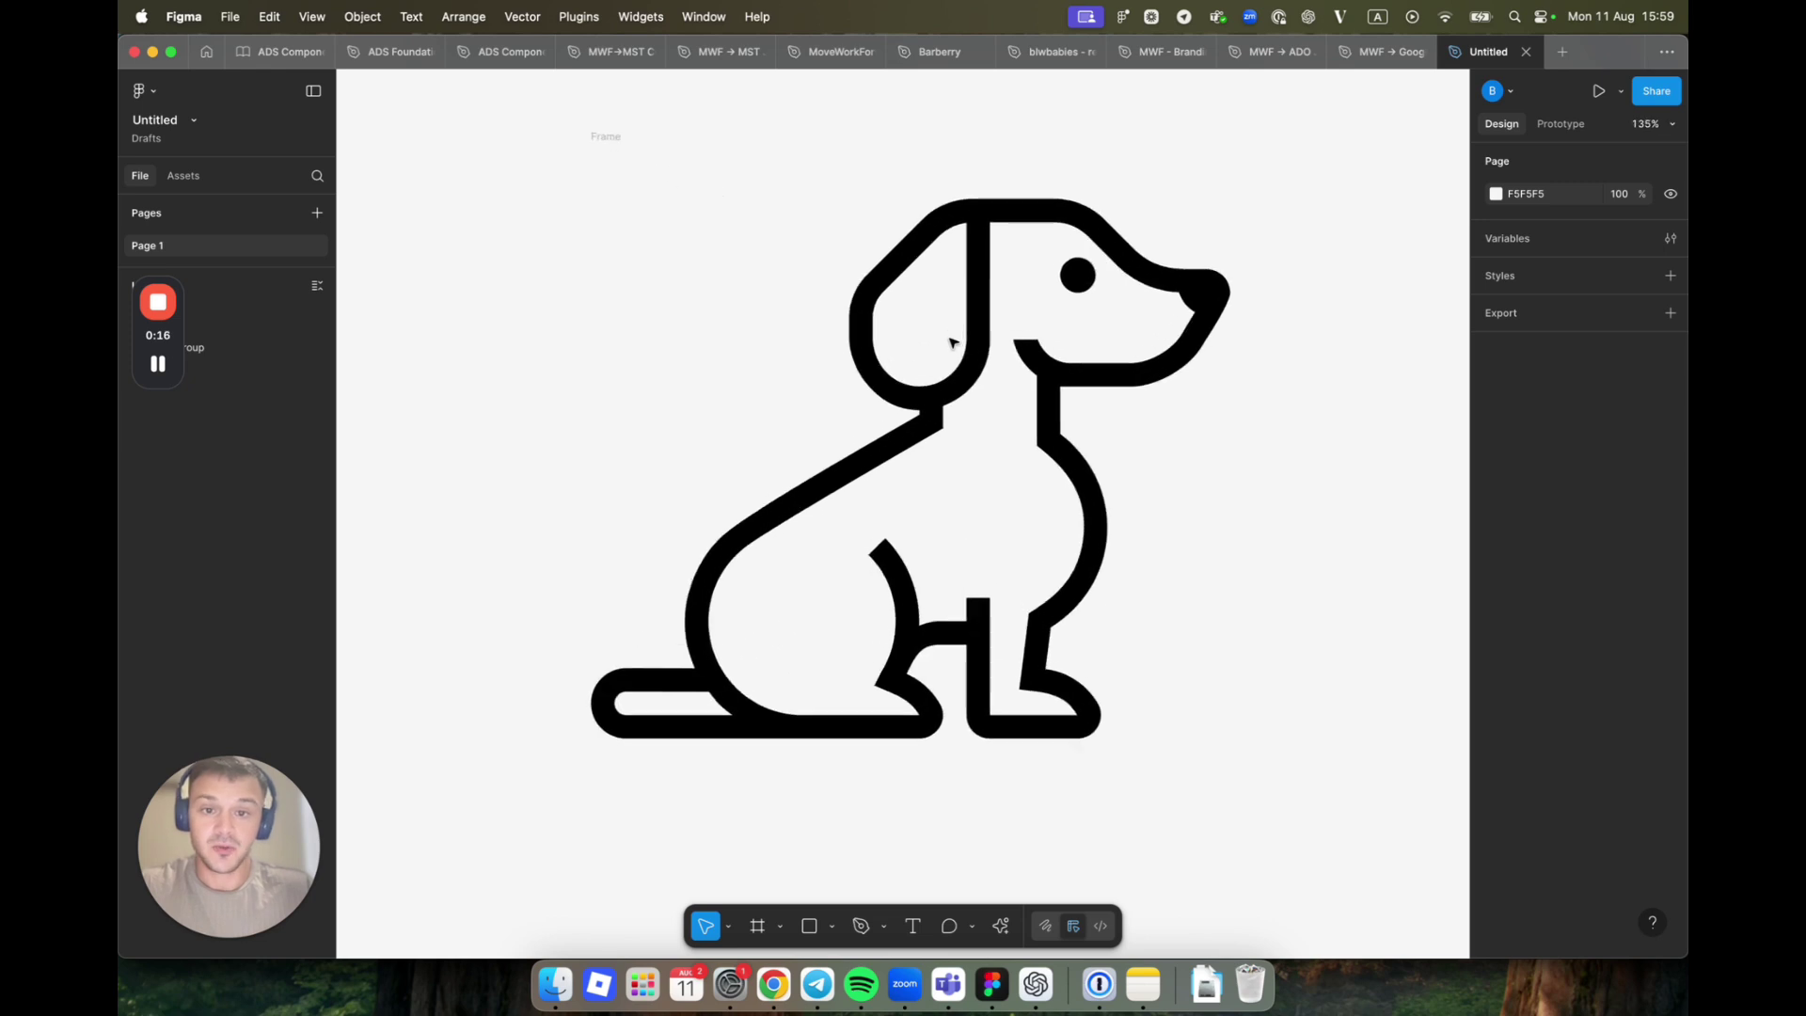
{"action": "scroll", "coordinate": [939, 342], "scroll_direction": "up", "scroll_amount": 1}
Recolour the dog group to dark red 8C2626, then undo it back to black
{"action": "left_click", "coordinate": [950, 389]}
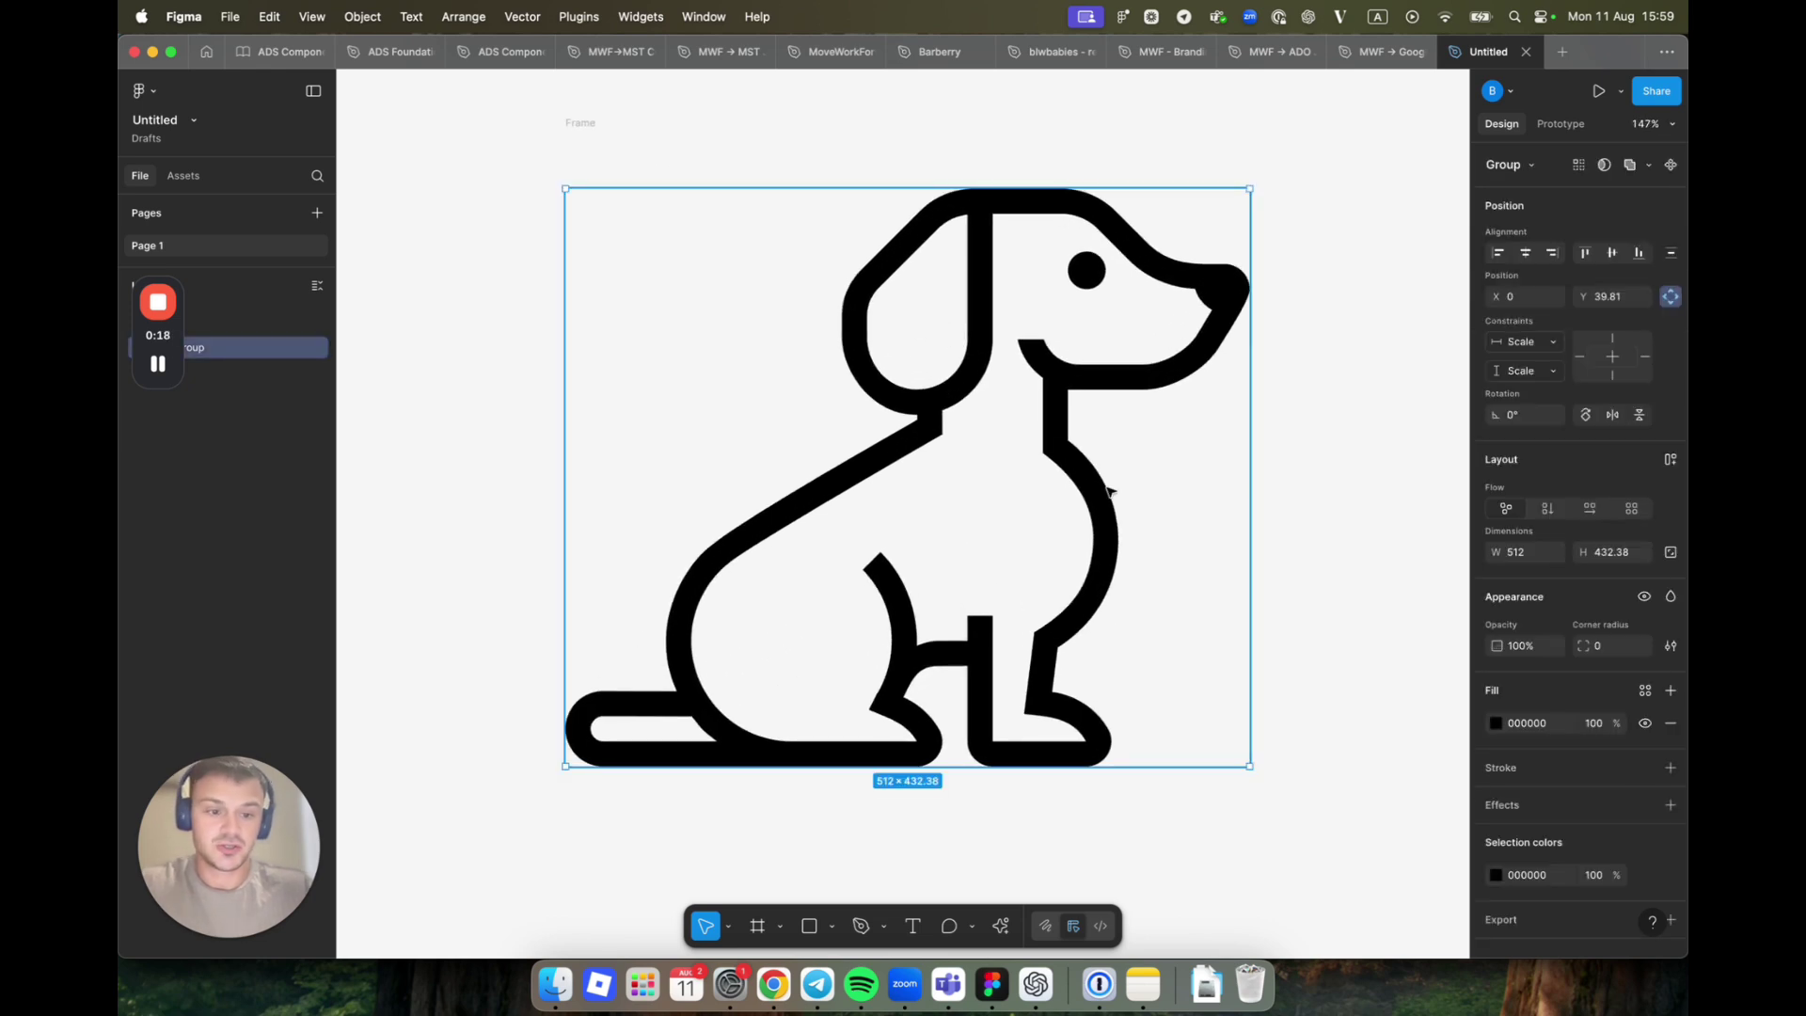
{"action": "left_click", "coordinate": [1496, 875]}
{"action": "left_click", "coordinate": [1404, 665]}
{"action": "left_click", "coordinate": [1340, 371]}
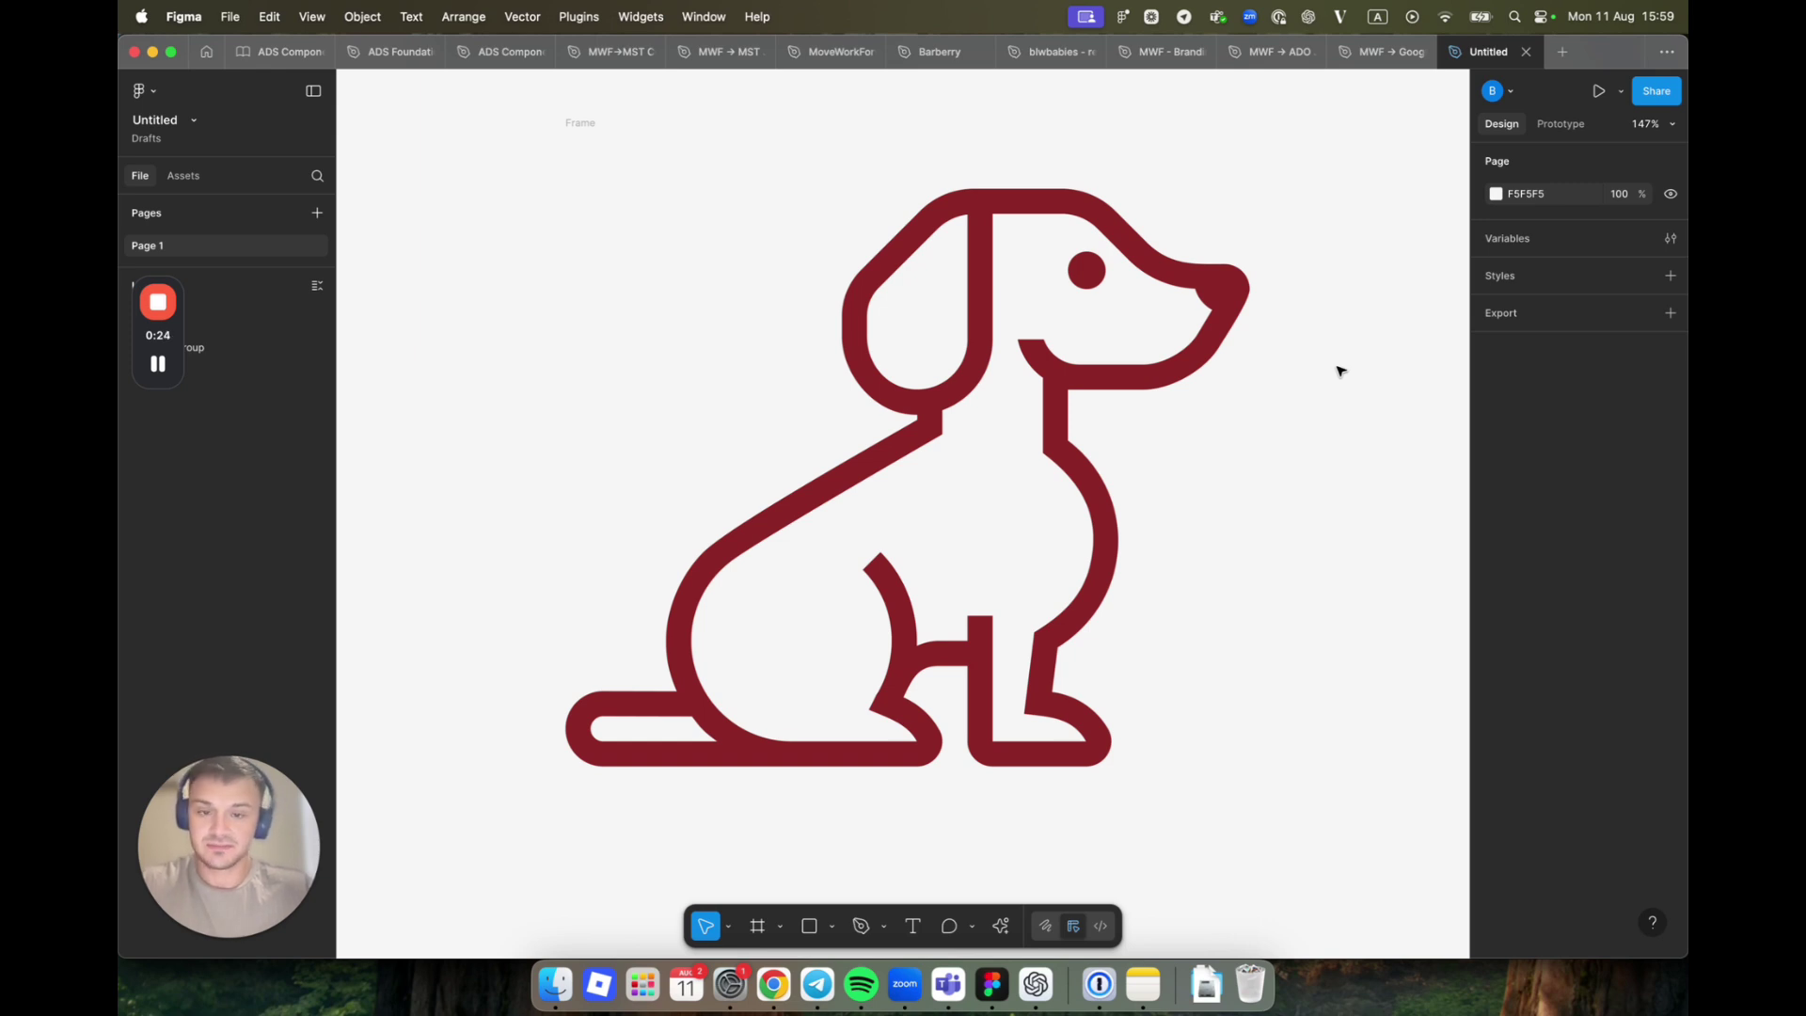
{"action": "key", "text": "ctrl+z"}
{"action": "left_click", "coordinate": [1340, 371]}
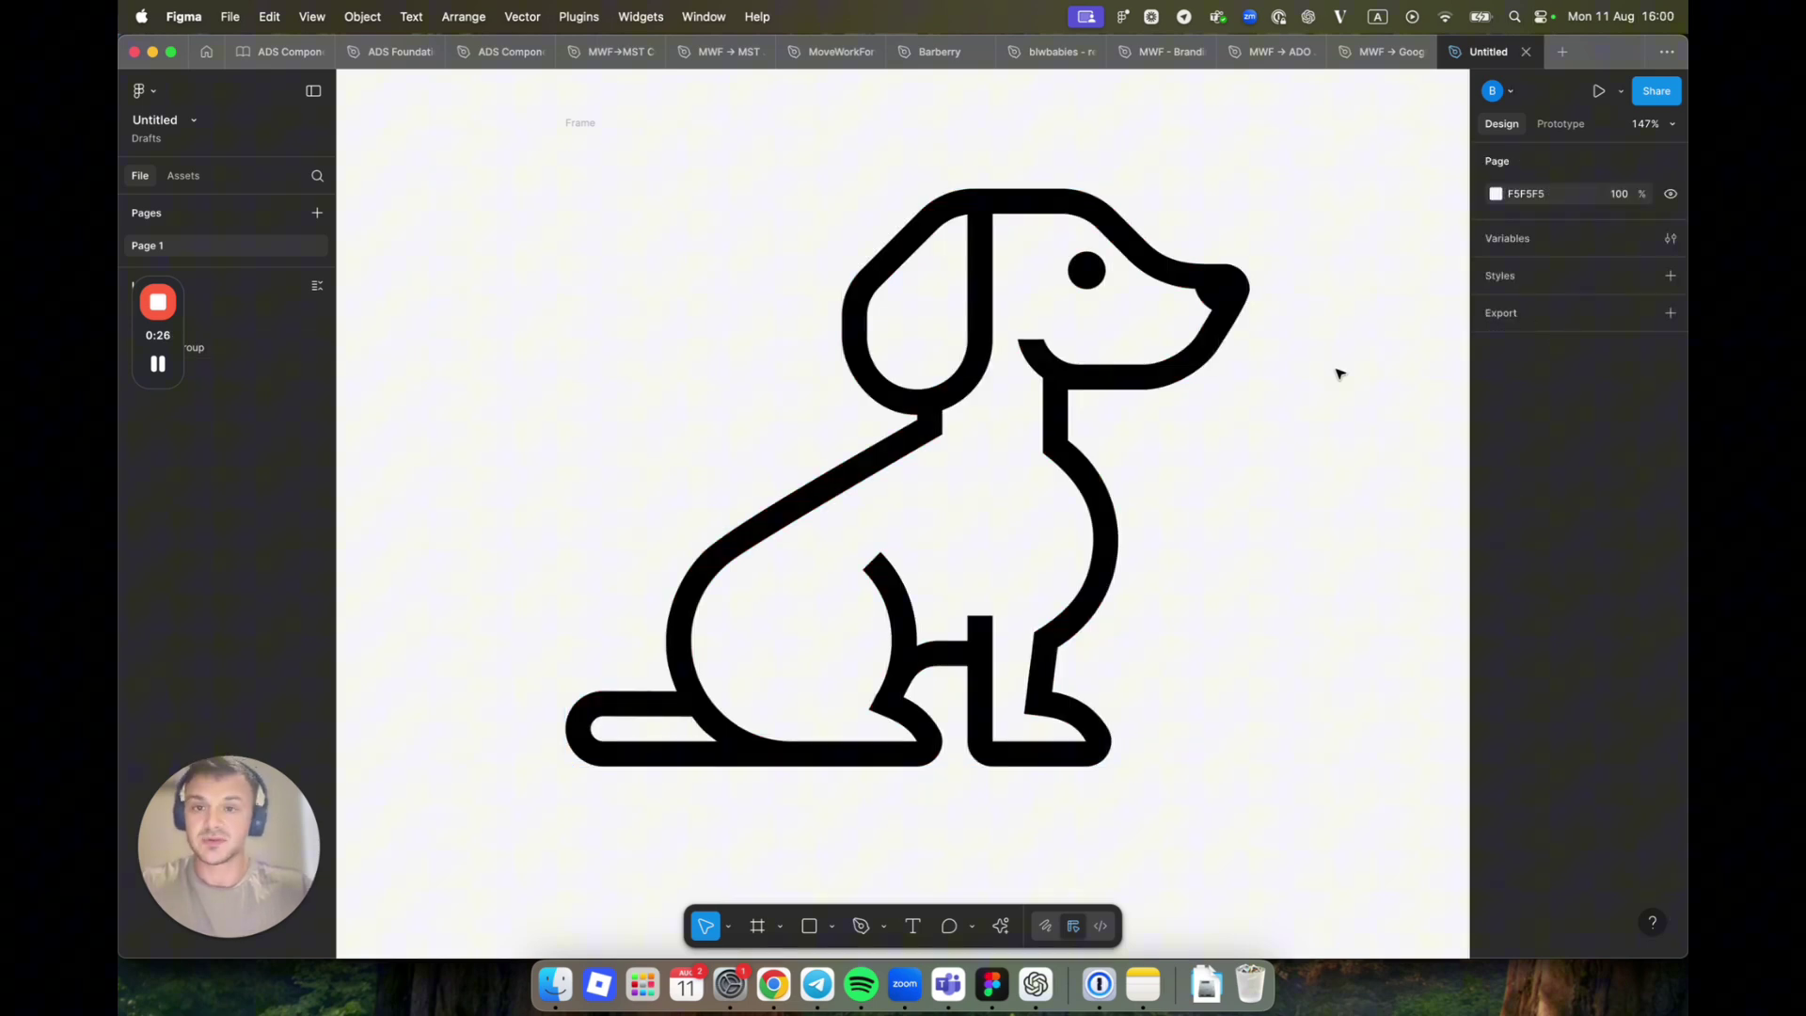
Add an SVG export setting to the frame containing the dog icon
{"action": "left_click", "coordinate": [582, 125]}
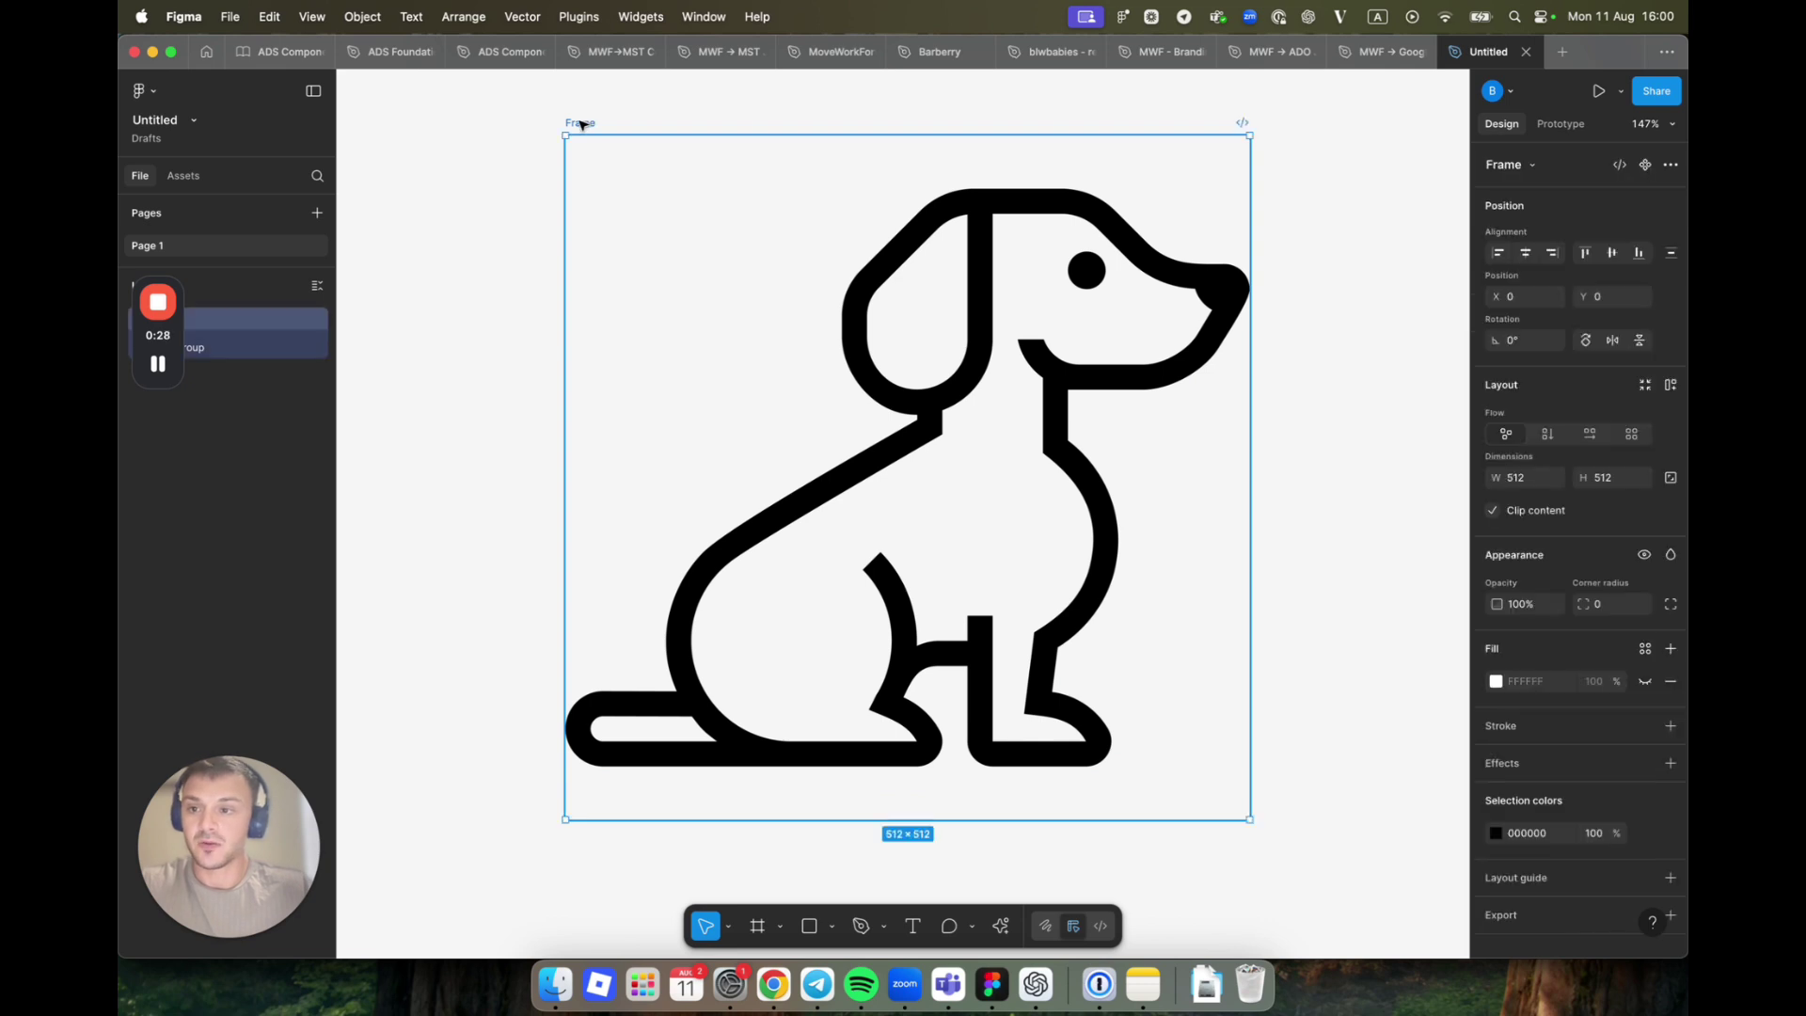
{"action": "left_click", "coordinate": [1512, 900]}
{"action": "scroll", "coordinate": [1524, 865], "scroll_direction": "down", "scroll_amount": 3}
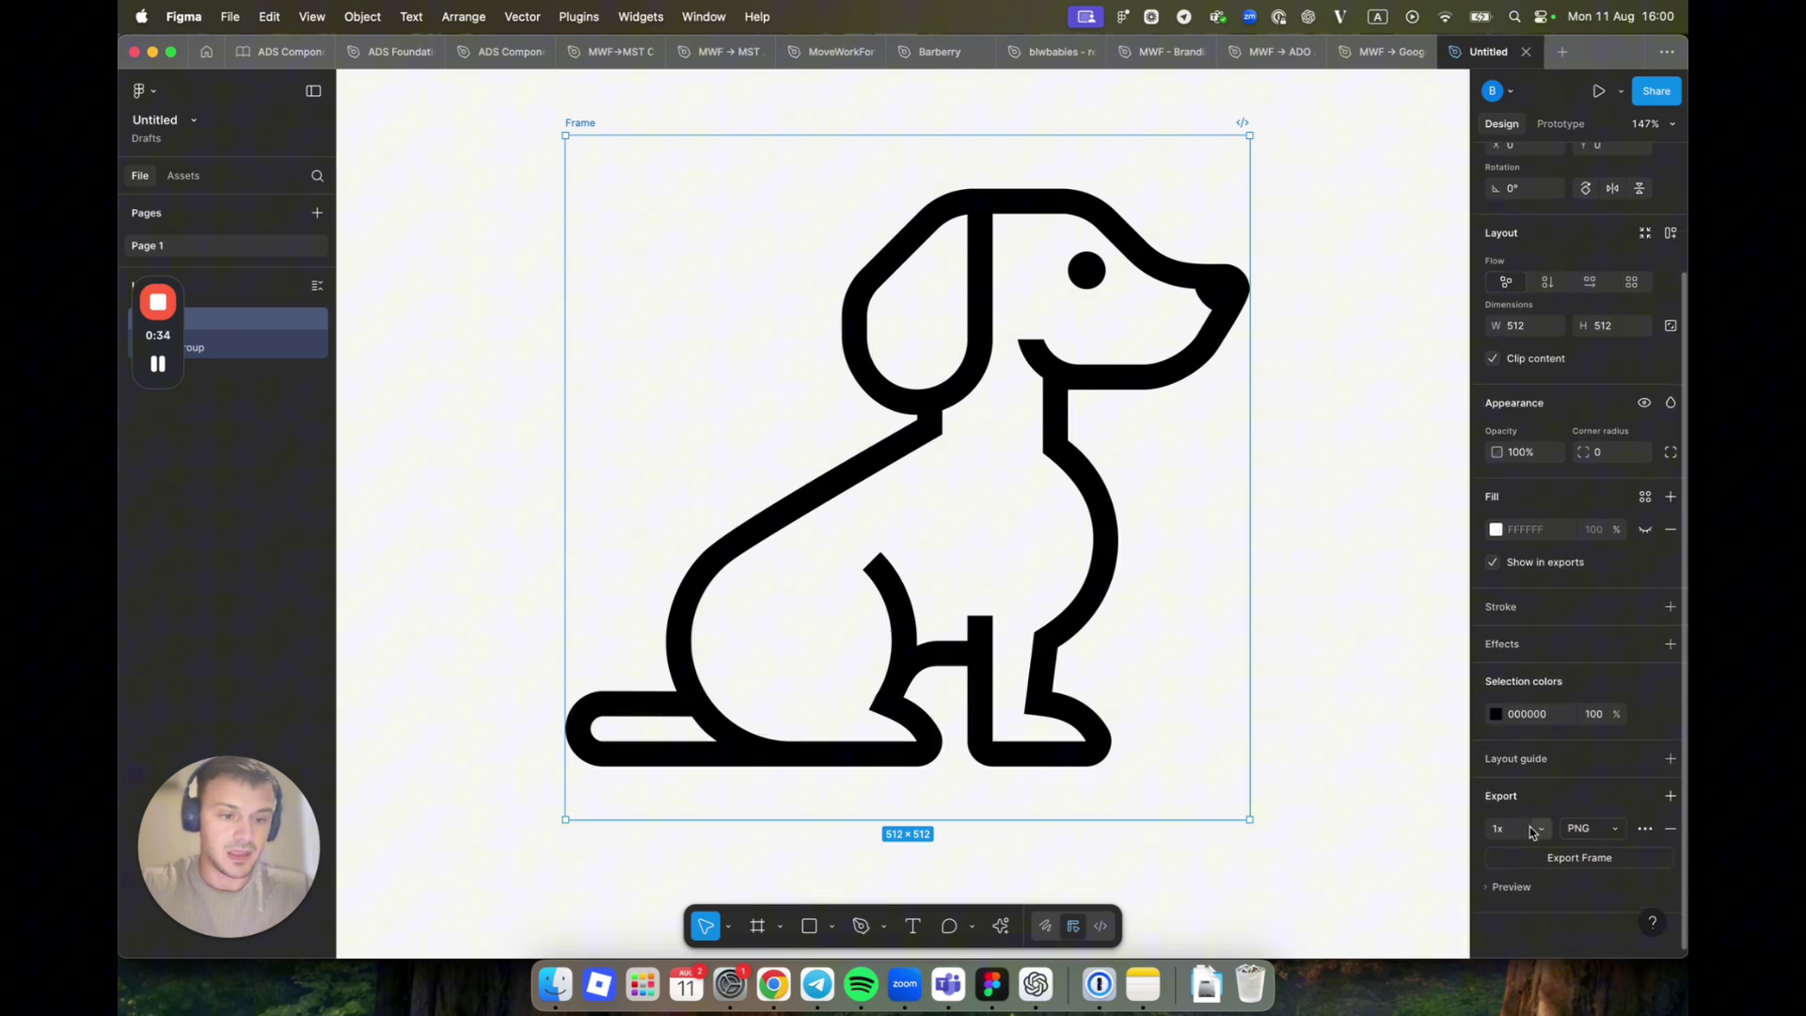
{"action": "left_click", "coordinate": [1614, 831]}
{"action": "left_click", "coordinate": [1594, 873]}
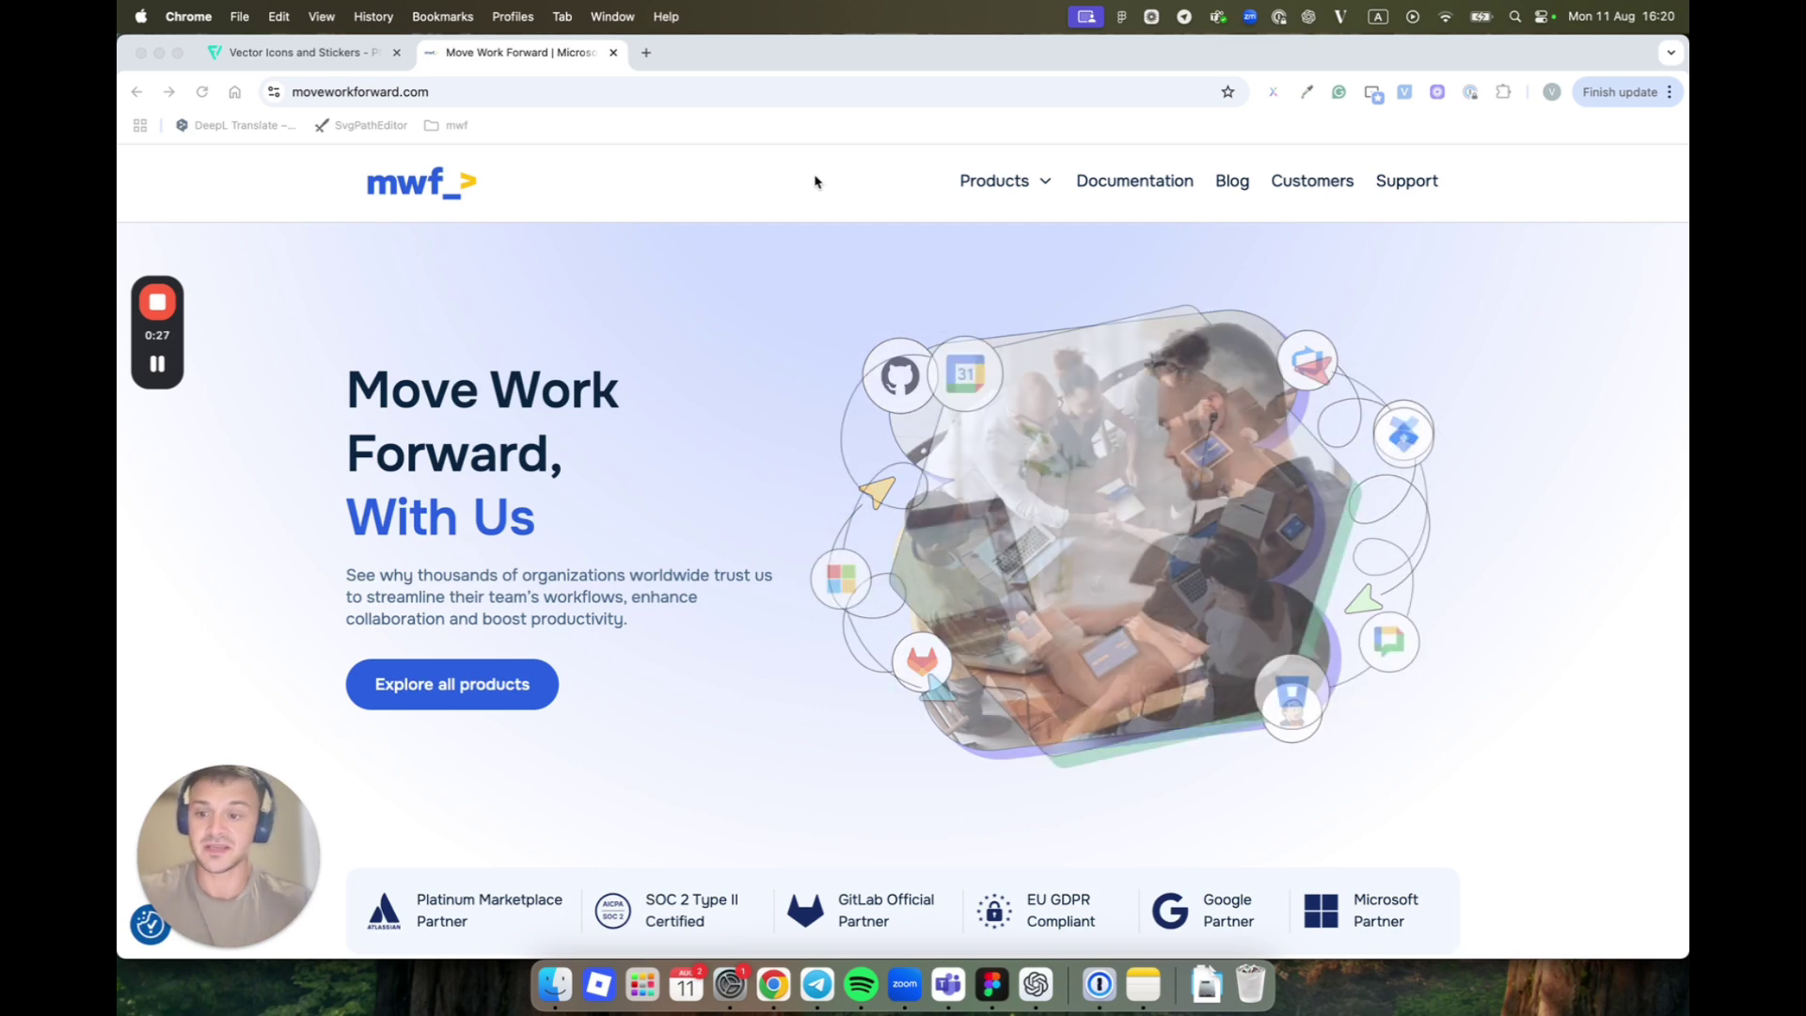
Inspect the site header's mwf_> logo image and open its SVG source in a new tab
{"action": "right_click", "coordinate": [618, 207]}
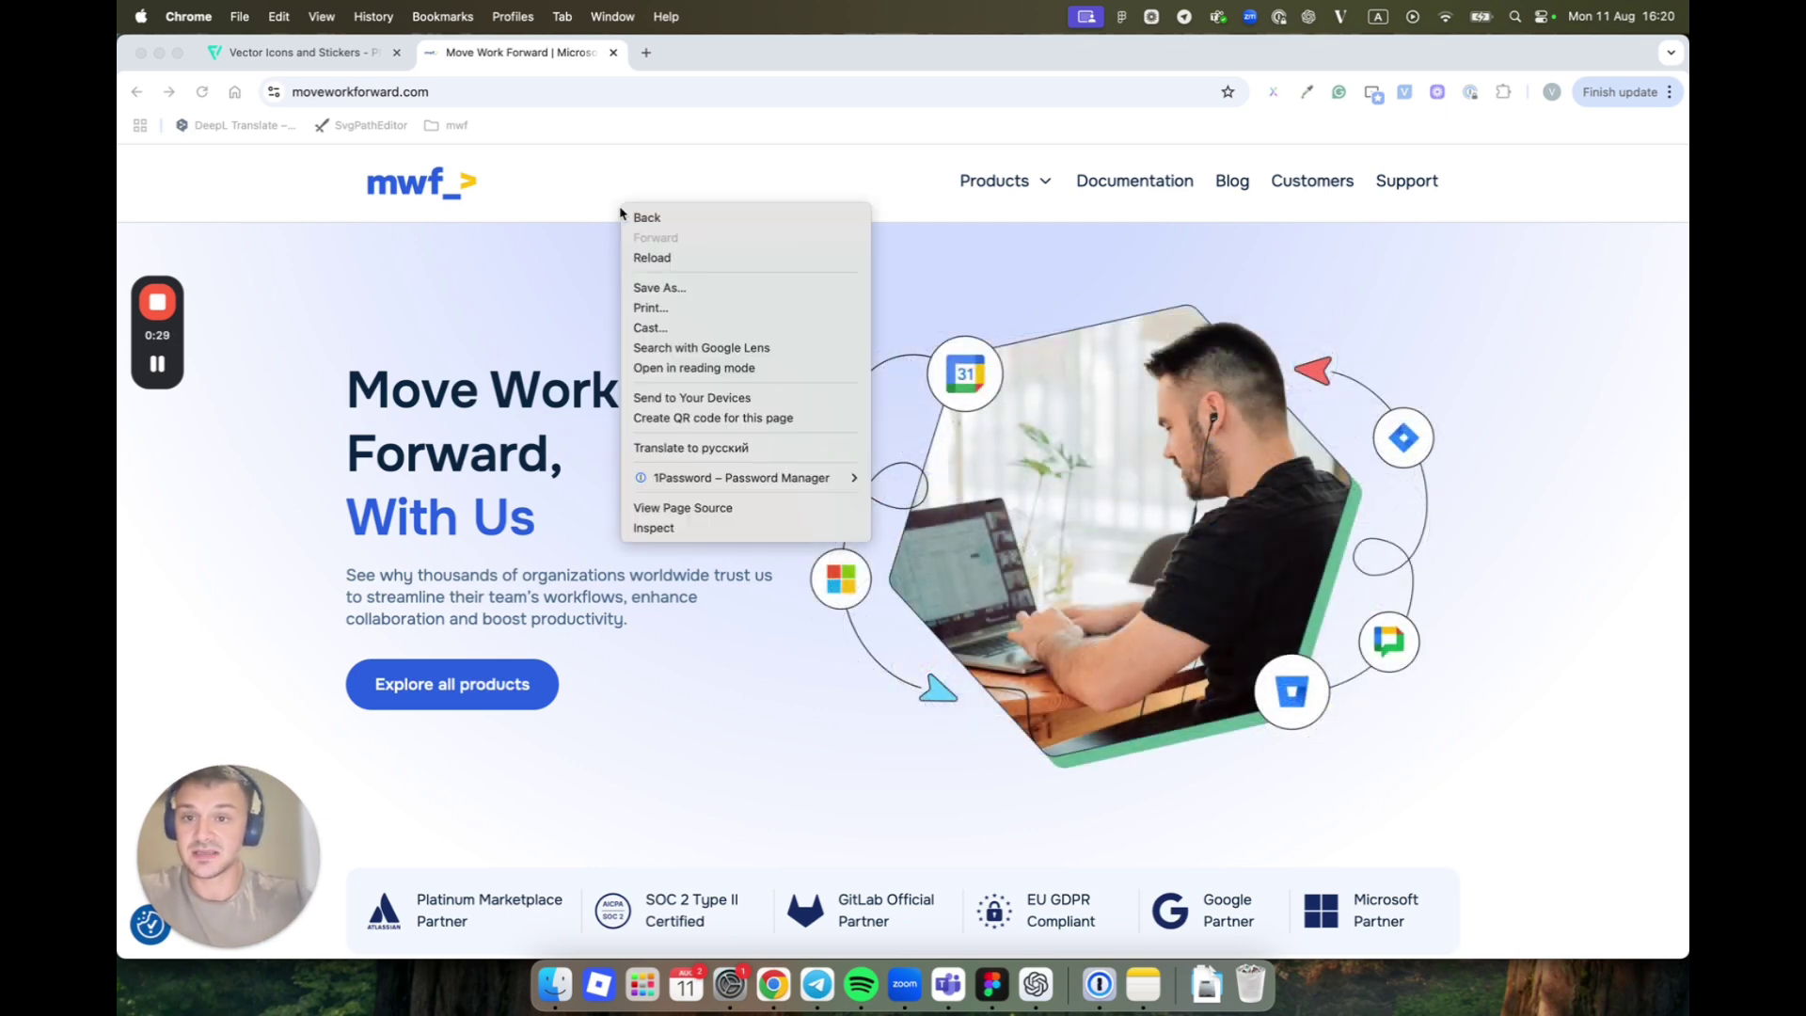
{"action": "left_click", "coordinate": [653, 534]}
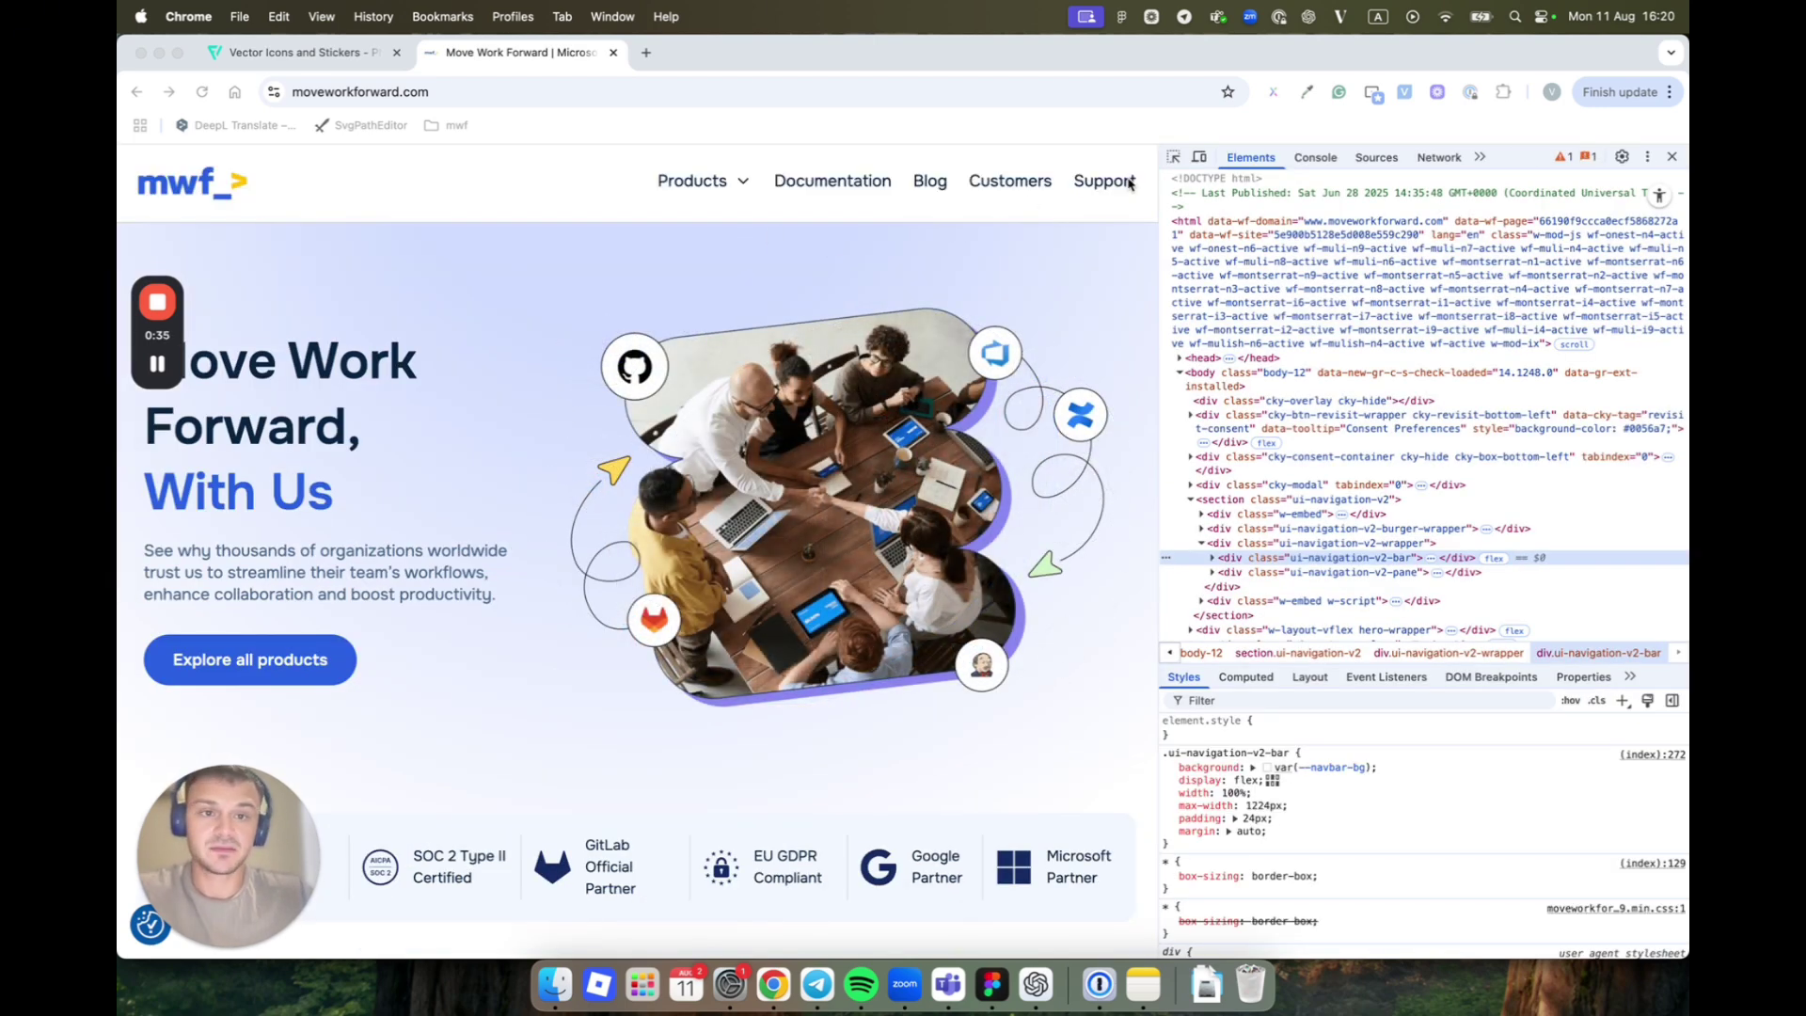
{"action": "left_click", "coordinate": [1173, 158]}
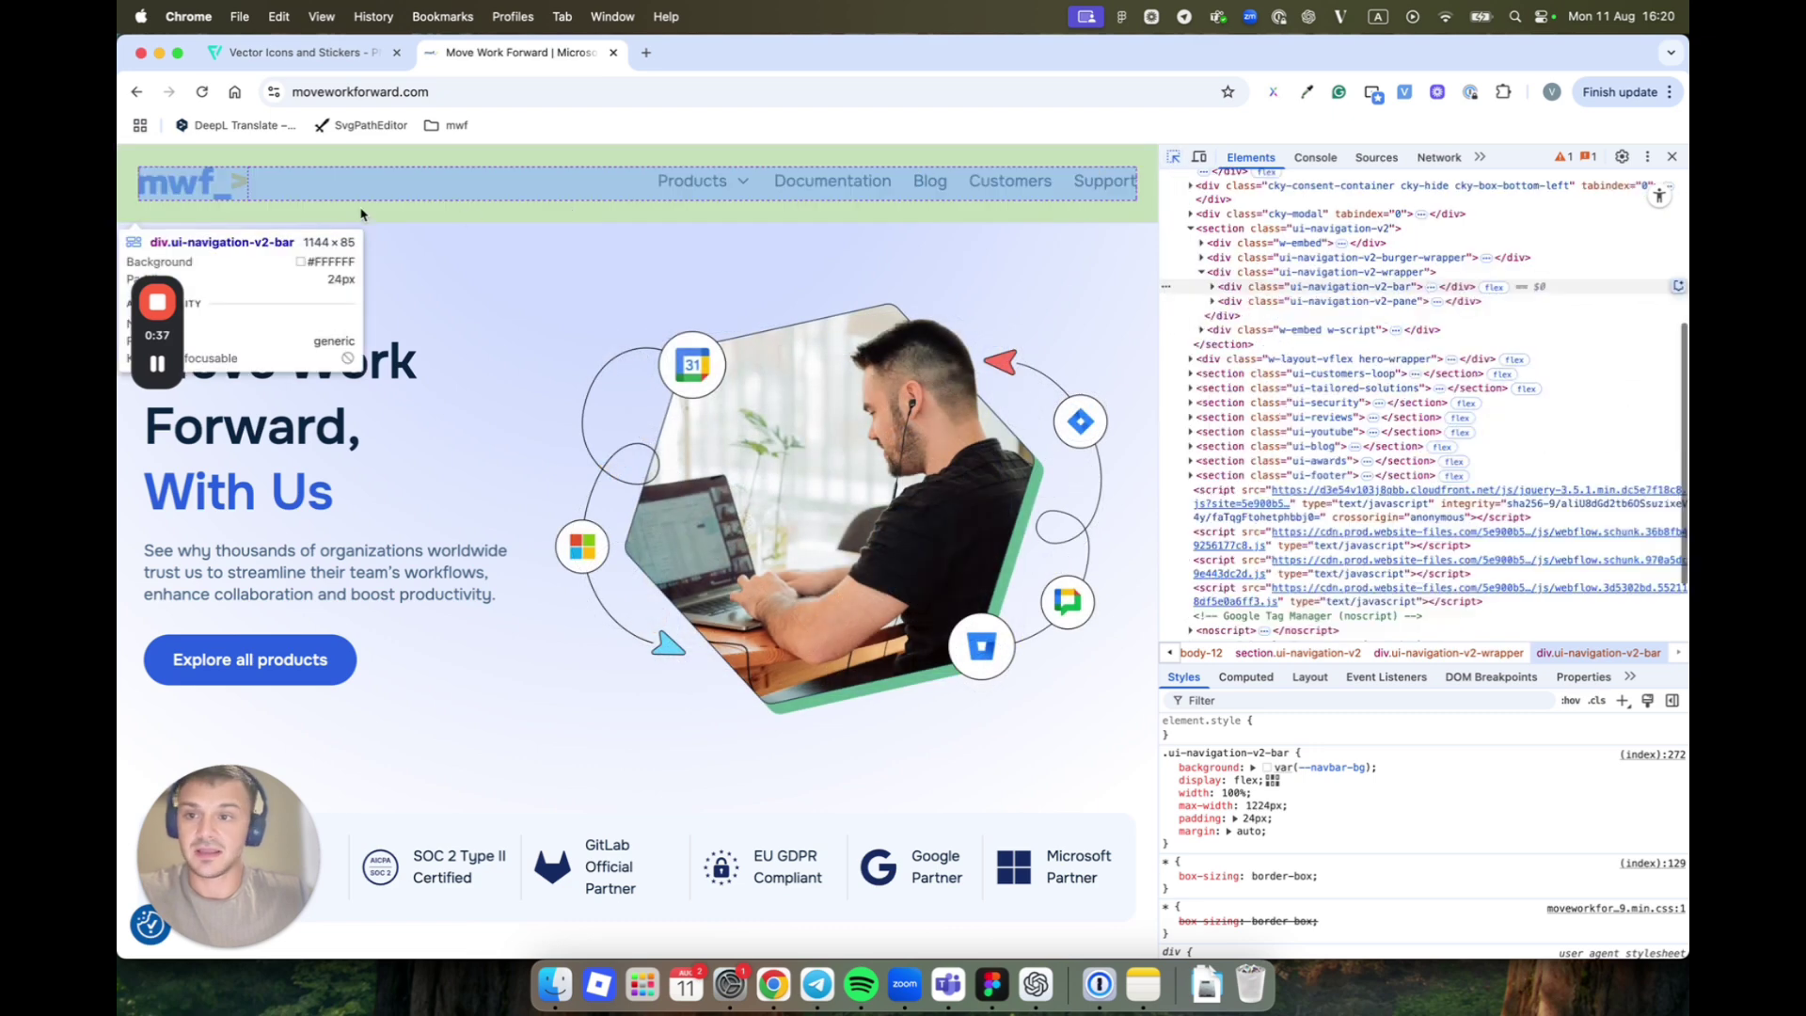
{"action": "left_click", "coordinate": [210, 183]}
{"action": "mouse_move", "coordinate": [1411, 330]}
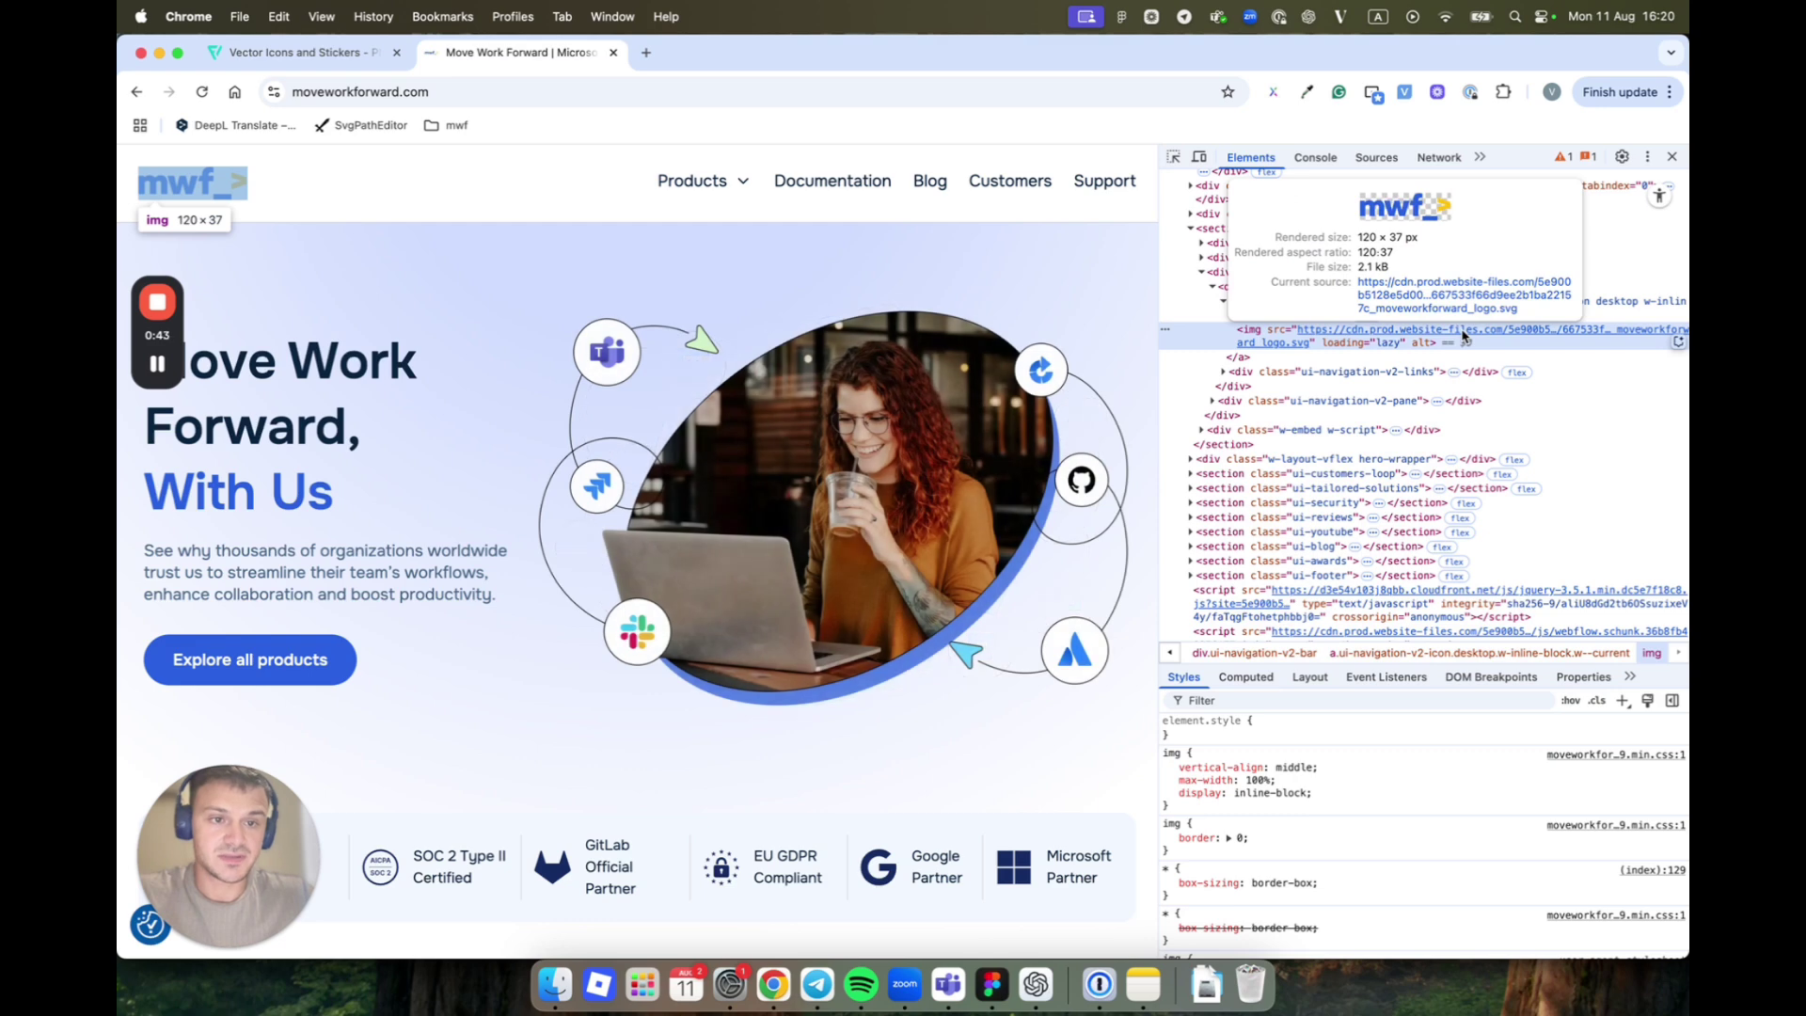
{"action": "left_click", "coordinate": [1443, 303]}
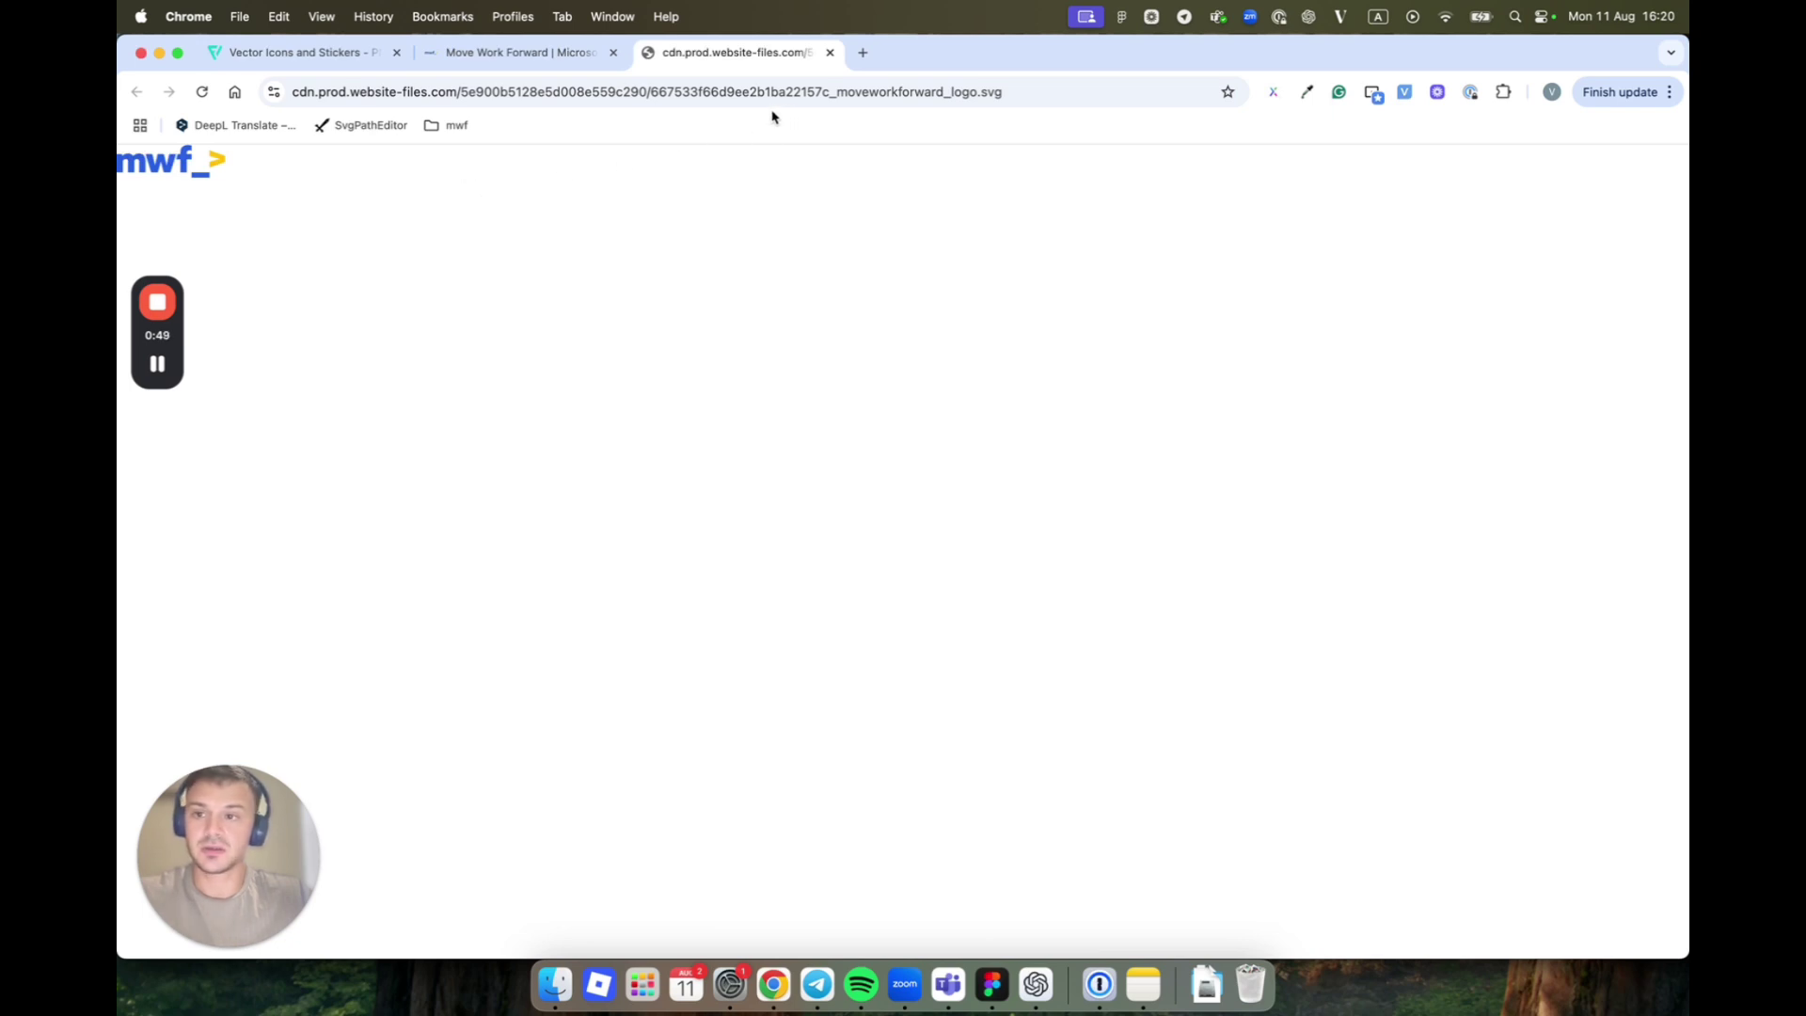
Inspect the standalone logo page to expose its 120×37 root svg markup
{"action": "right_click", "coordinate": [551, 234]}
{"action": "left_click", "coordinate": [645, 517]}
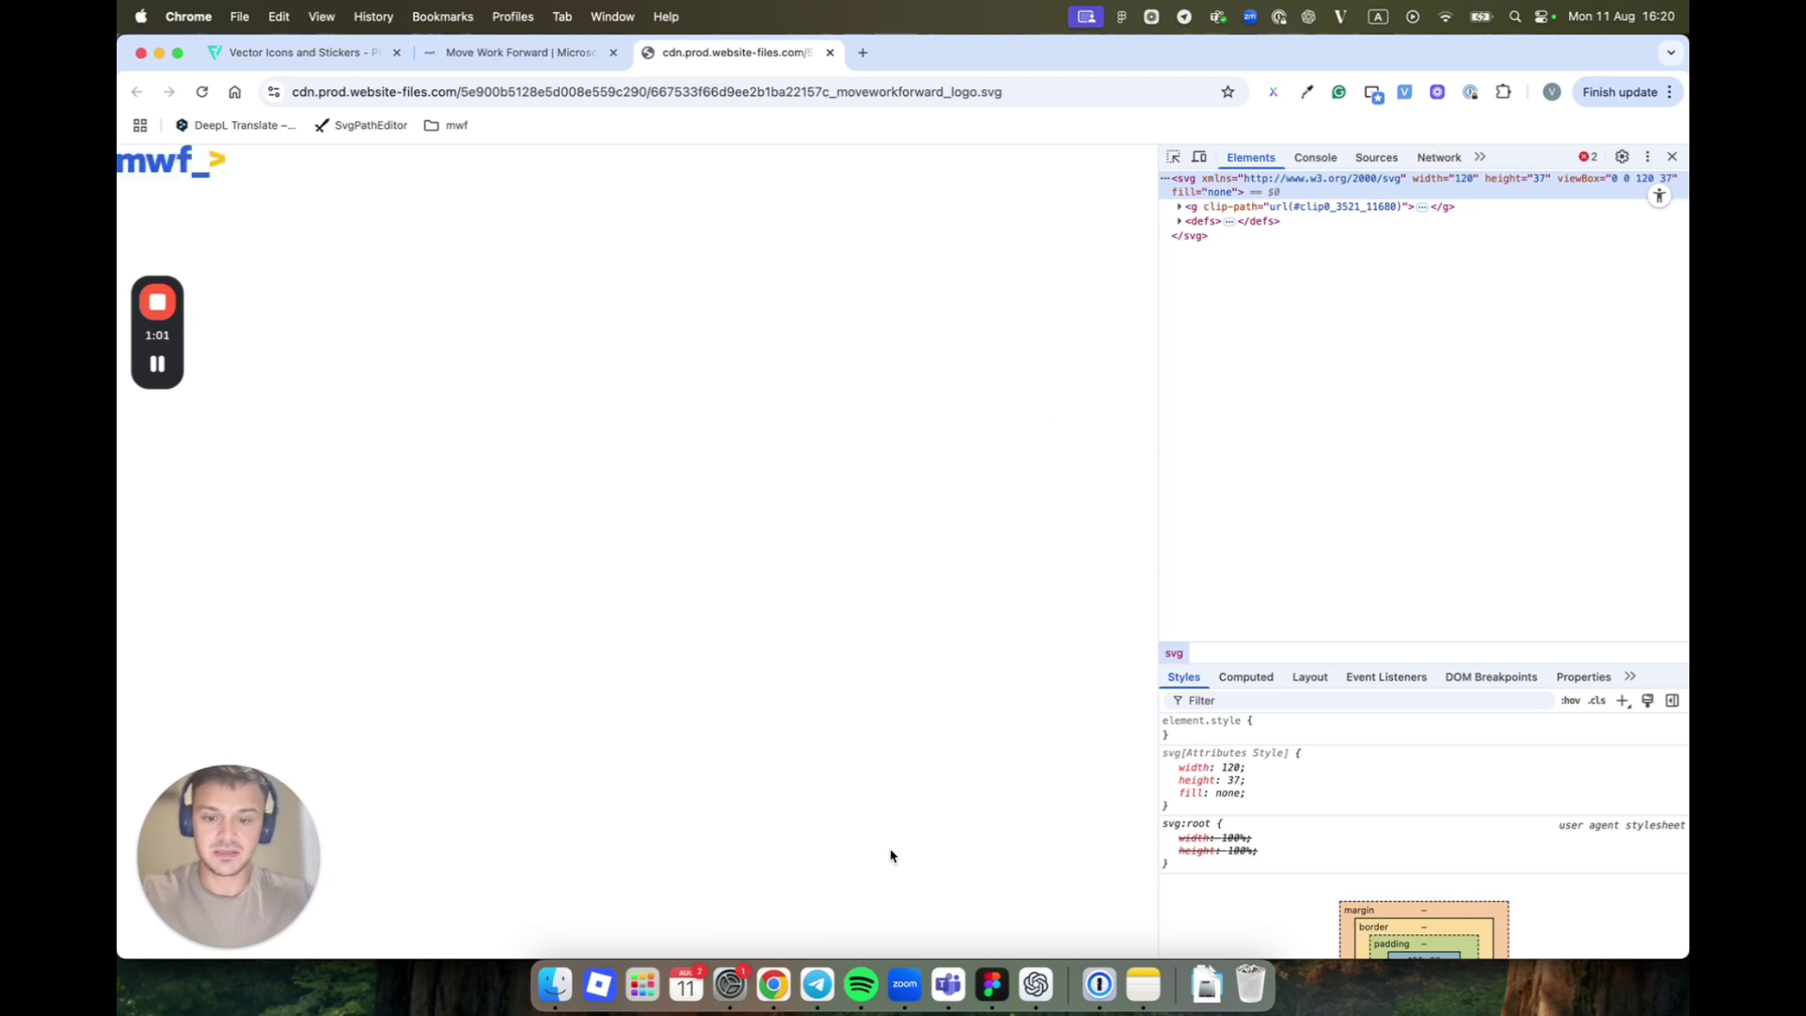
Paste the copied mwf_> logo SVG into the Figma draft and zoom in on it
{"action": "left_click", "coordinate": [988, 990]}
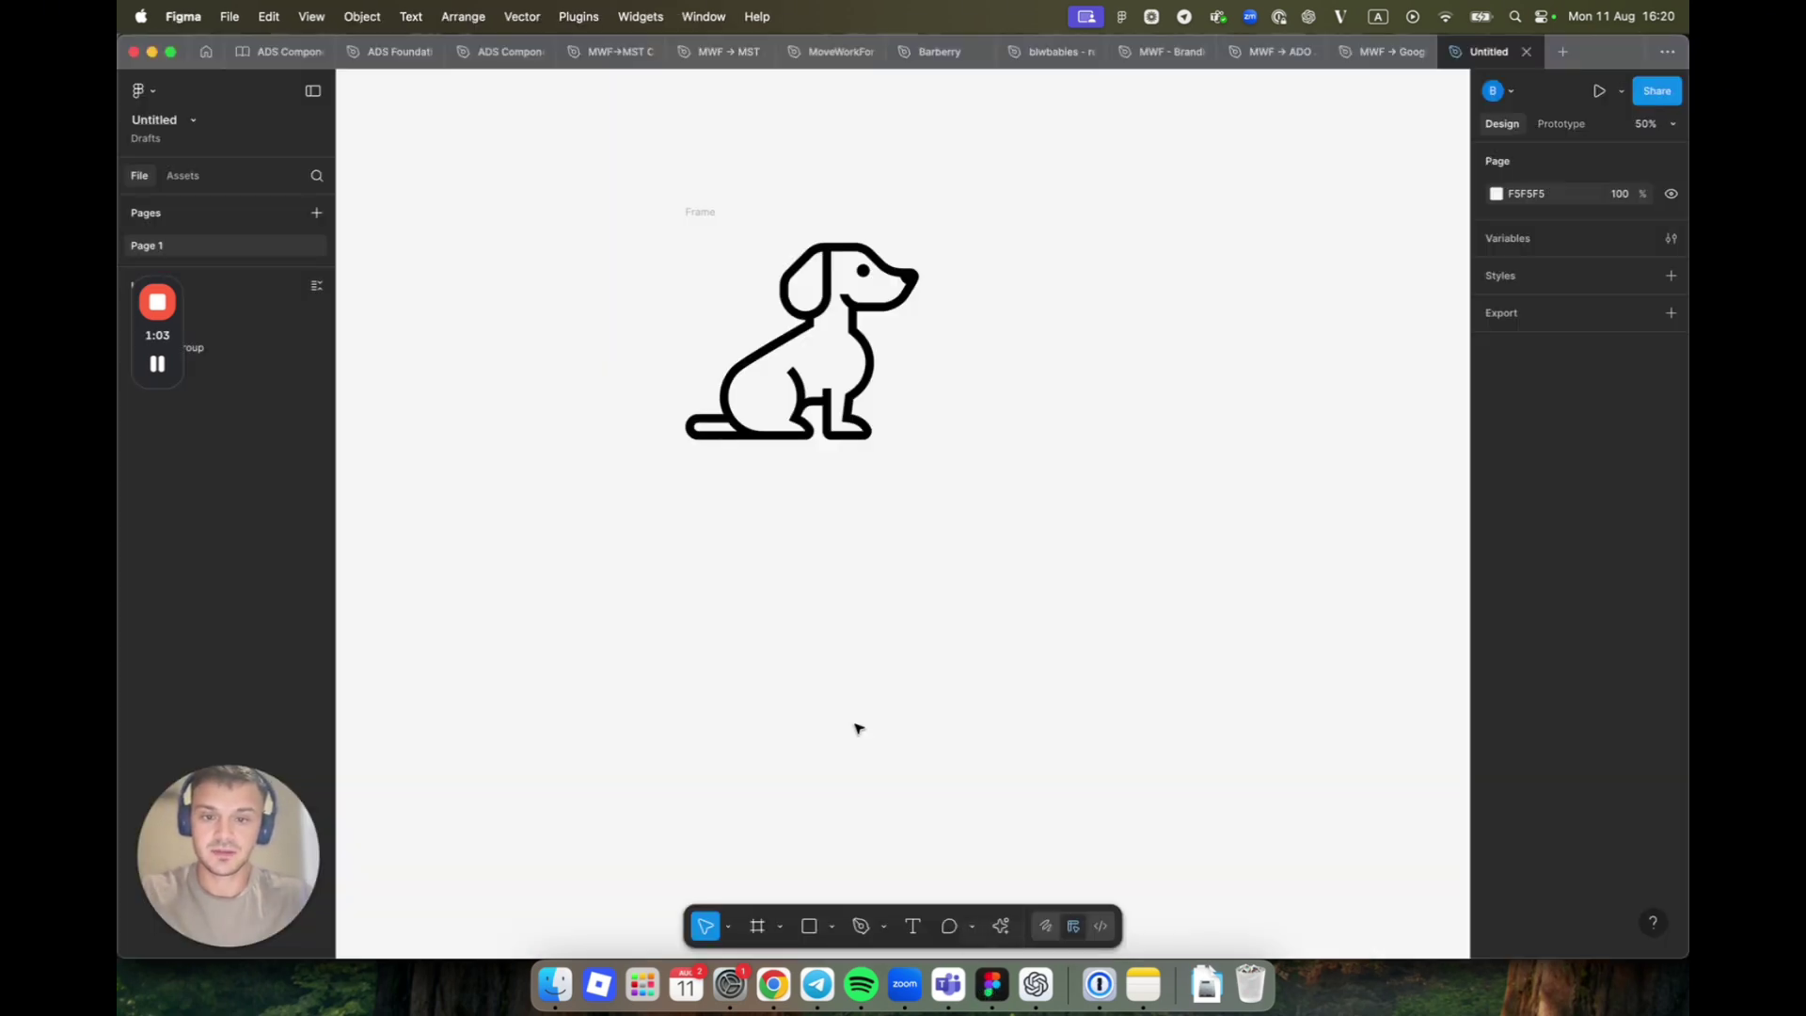
{"action": "key", "text": "super+v"}
{"action": "left_click", "coordinate": [878, 604]}
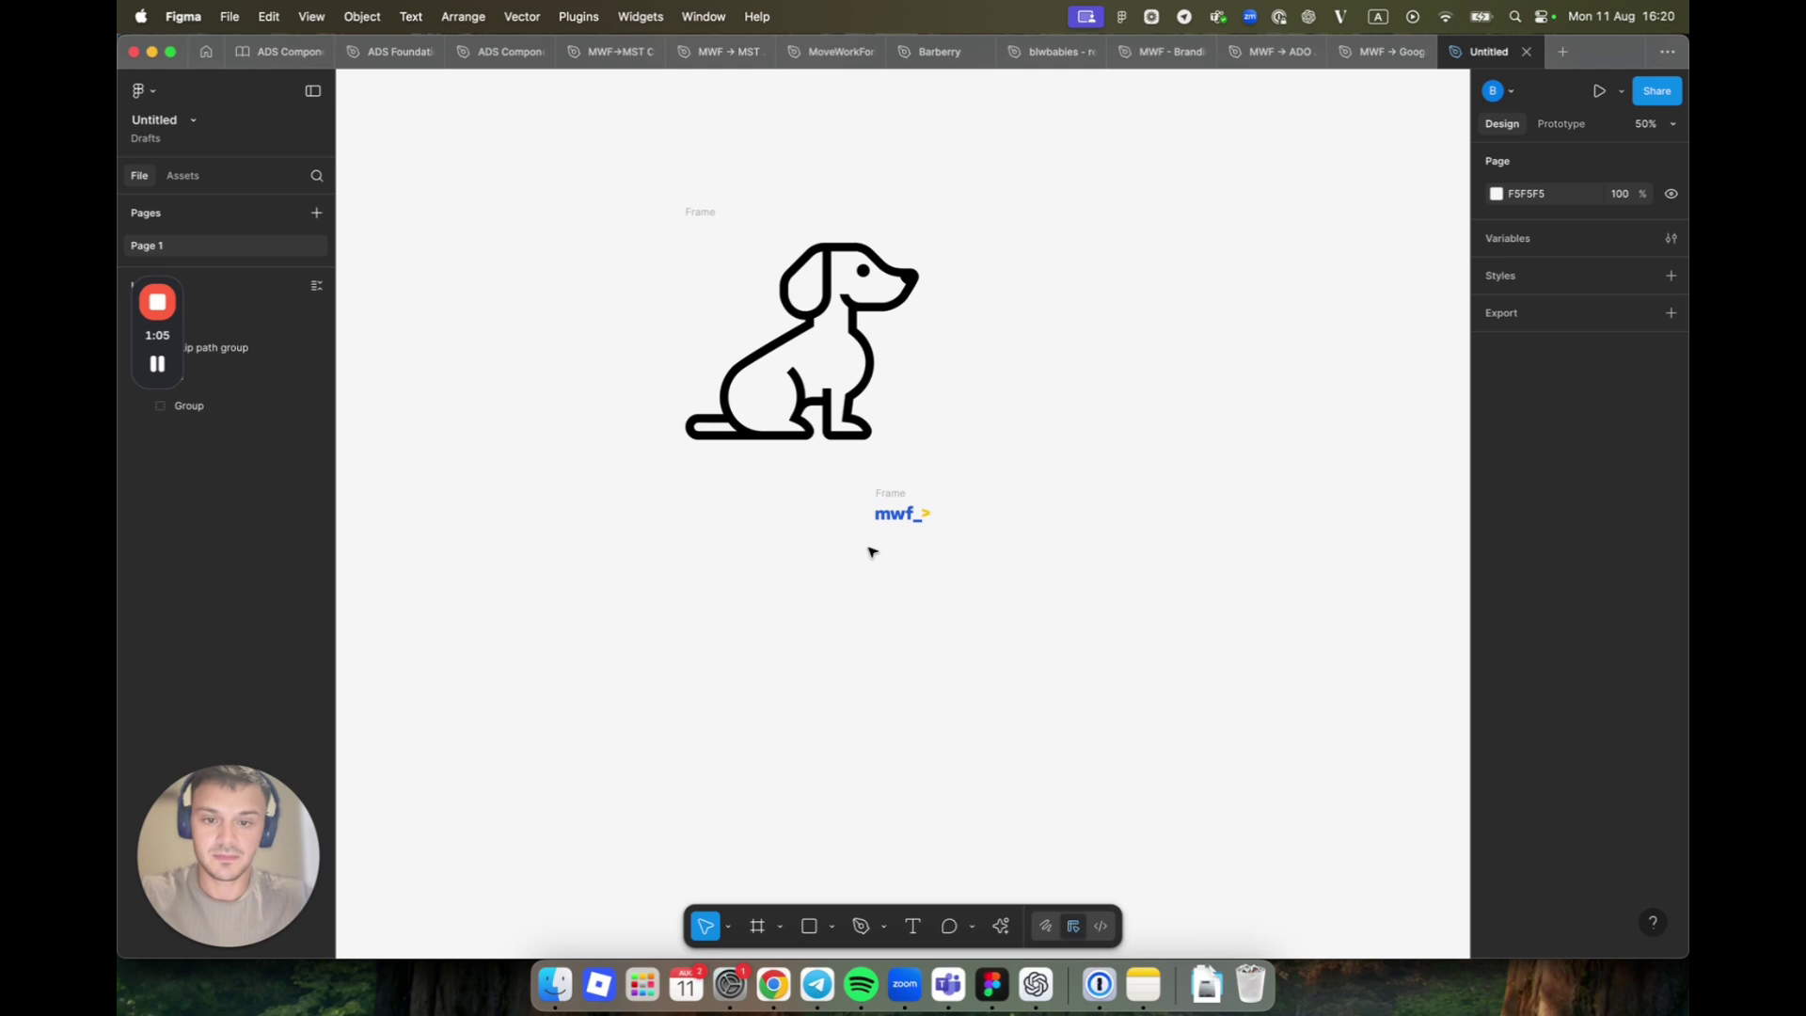
{"action": "scroll", "coordinate": [874, 547], "scroll_direction": "up", "scroll_amount": 5}
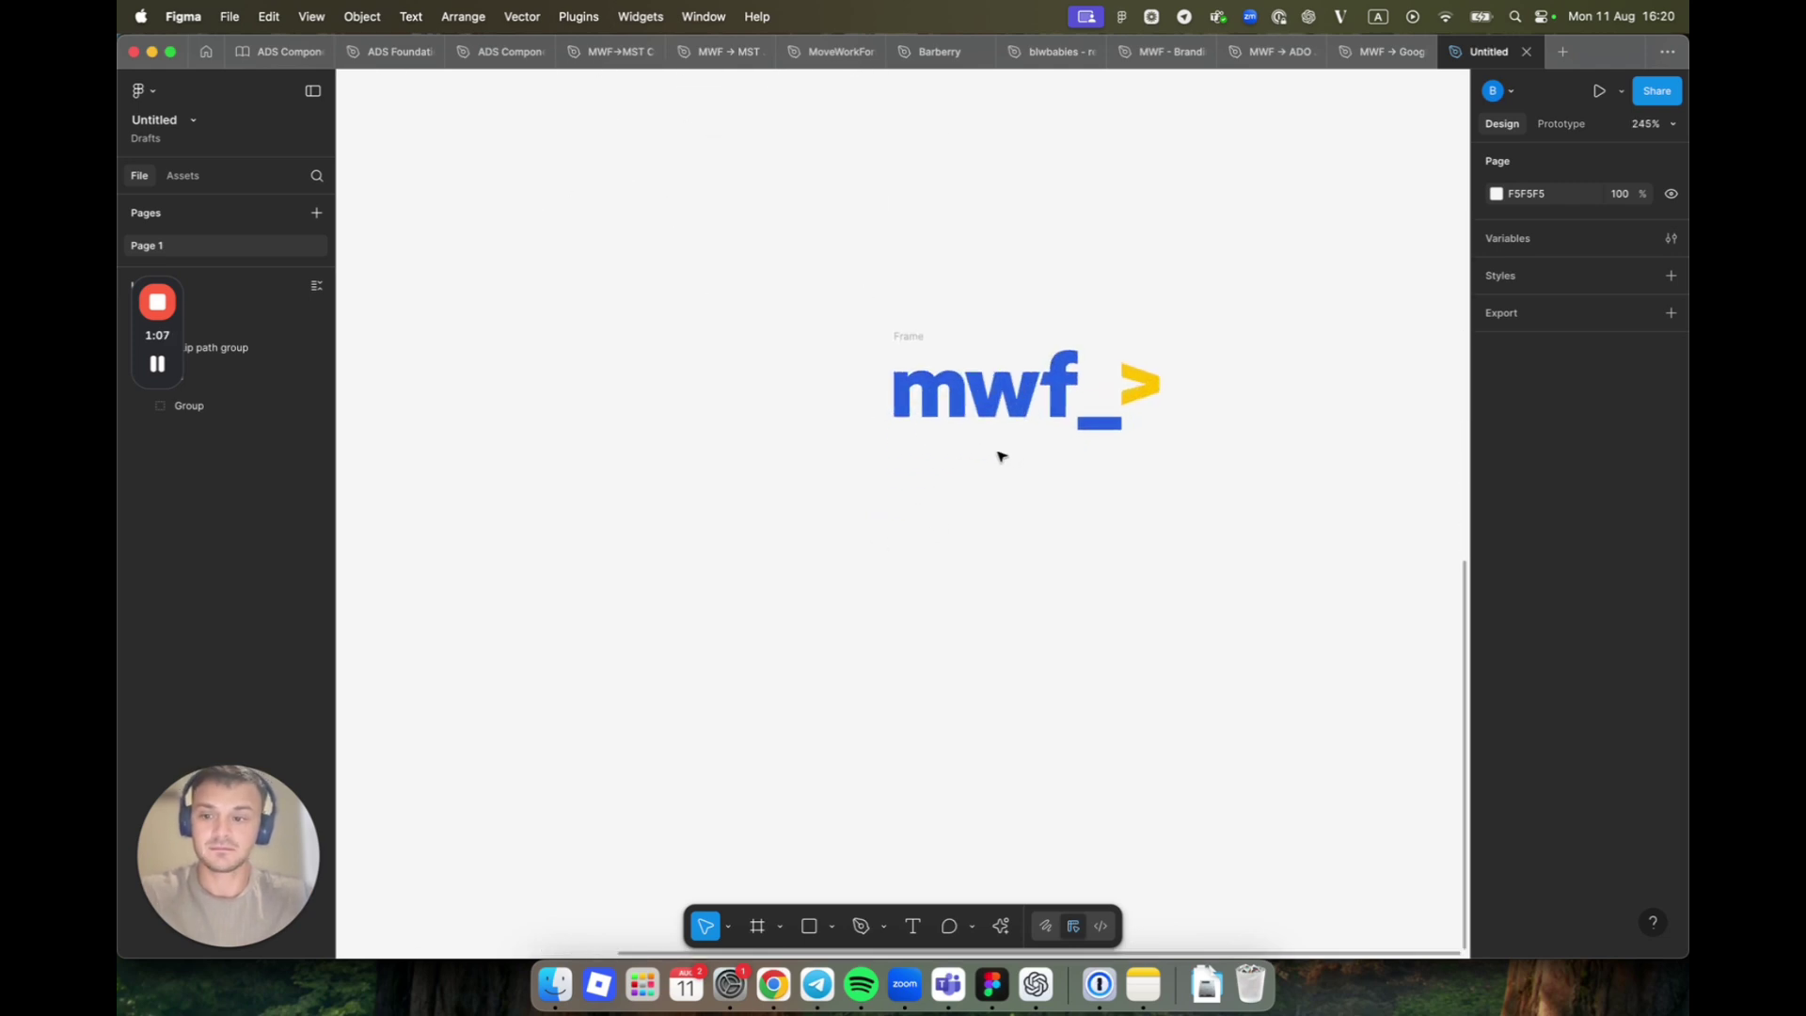